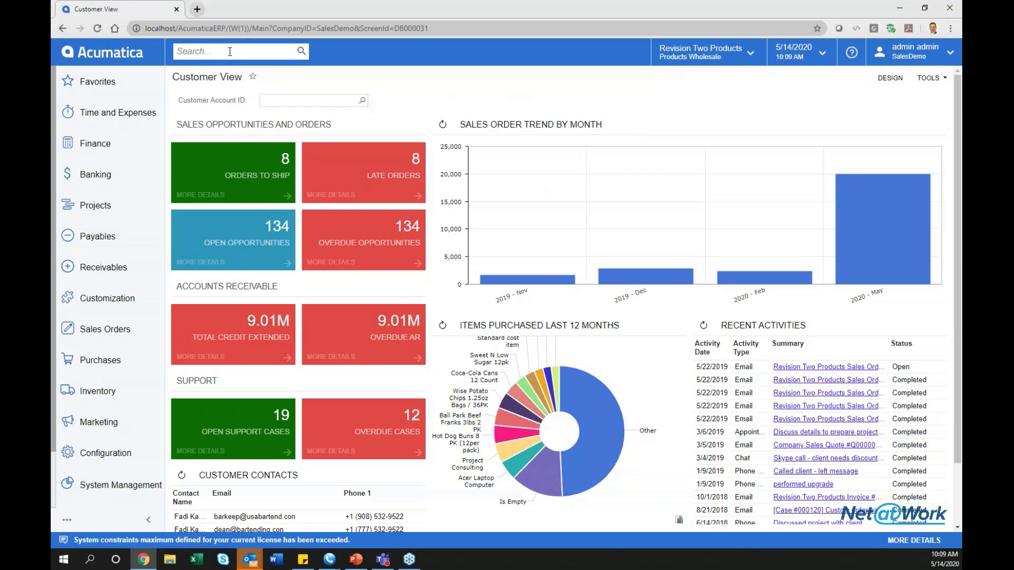
Search 'attri' and open the Attributes screen under Common Settings.
left_click(230, 57)
type("attri")
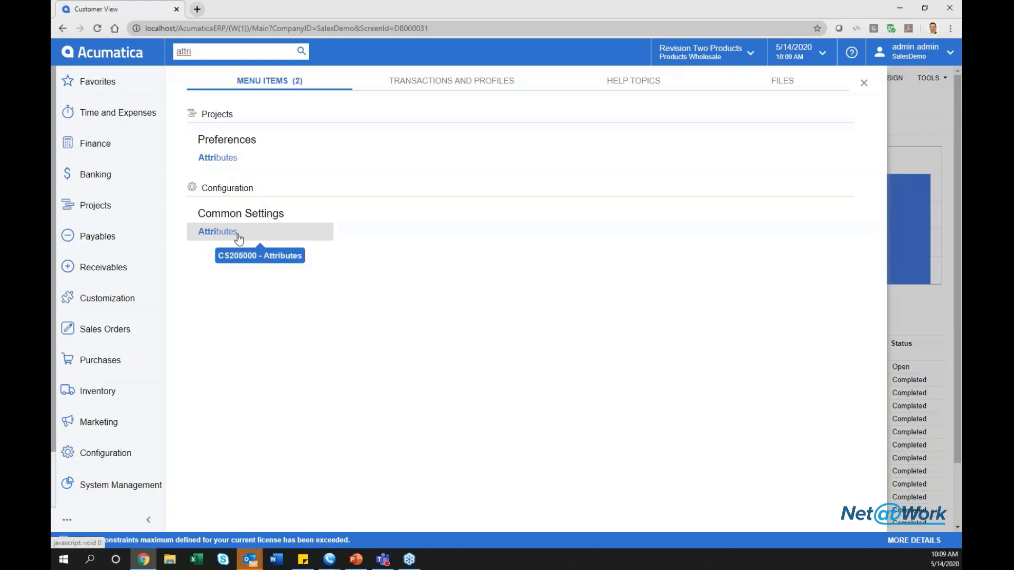
left_click(218, 232)
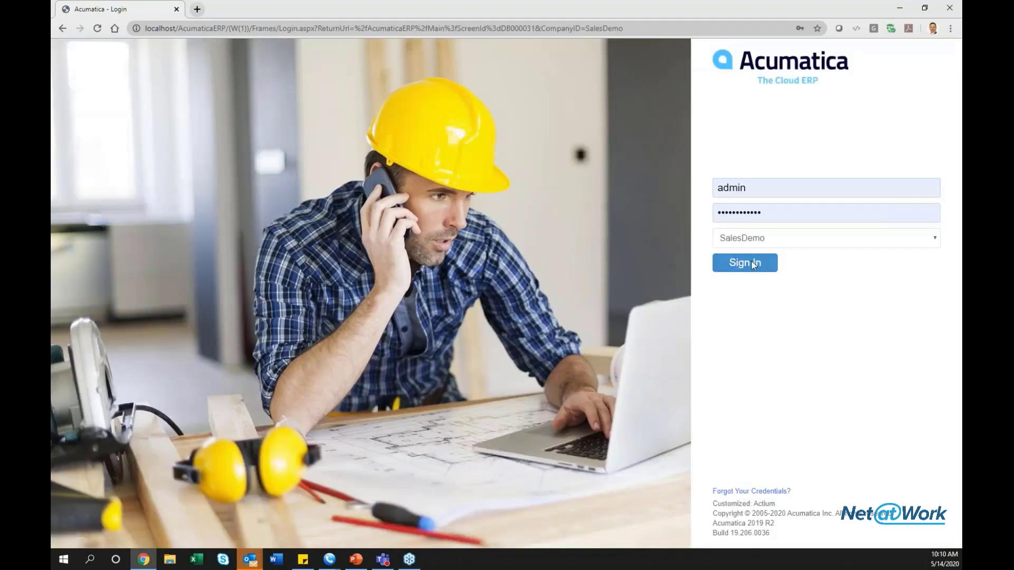
Sign back in to SalesDemo and reopen the Attributes screen via the 'attri' search.
left_click(754, 264)
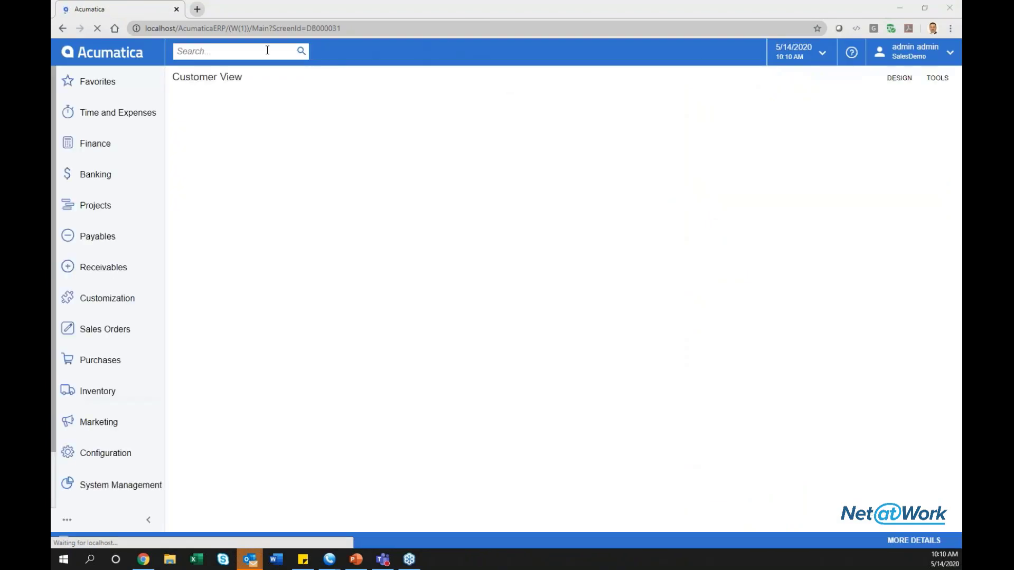
left_click(261, 51)
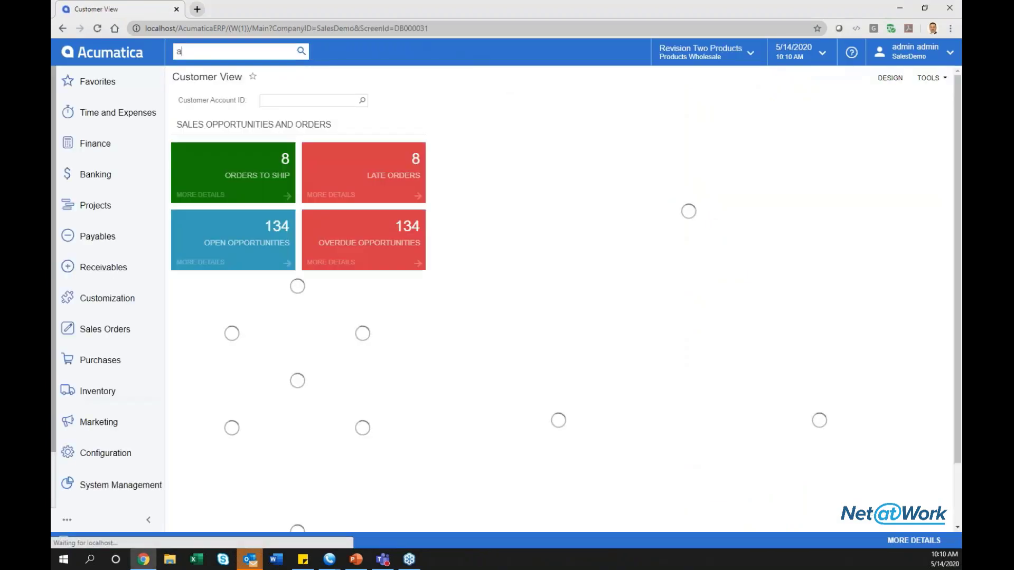
type("attri")
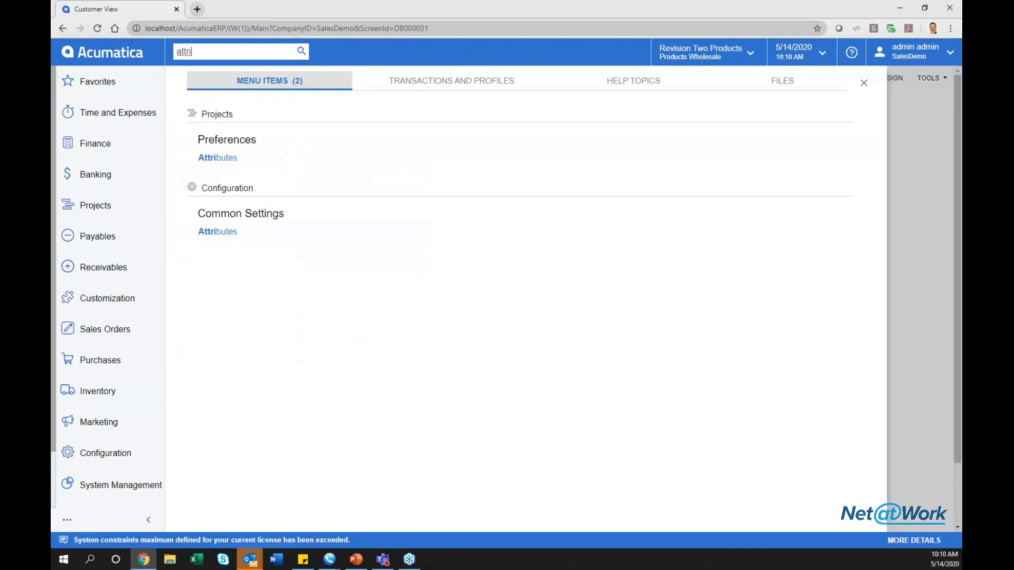
left_click(218, 232)
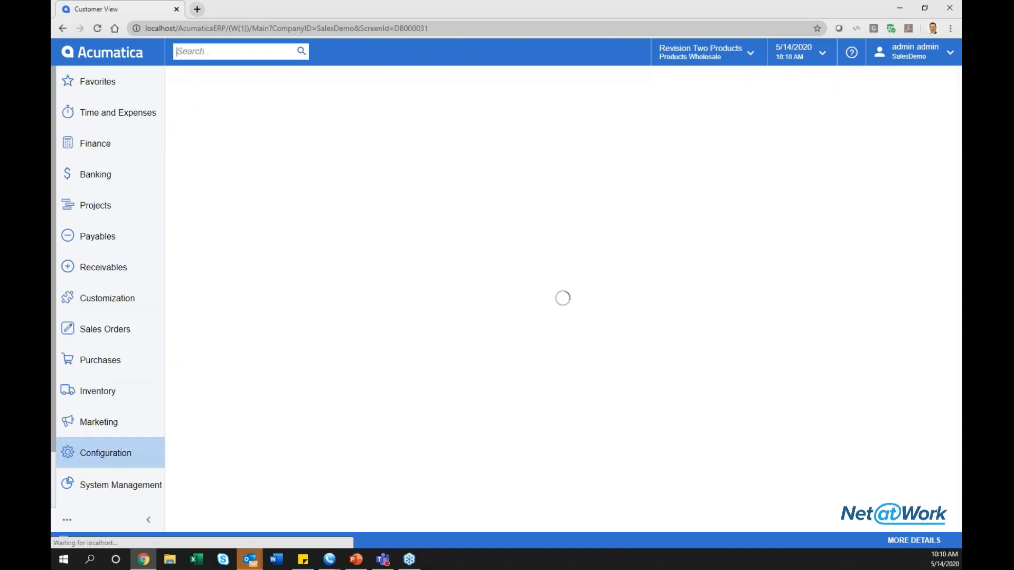
left_click(438, 32)
left_click(409, 32)
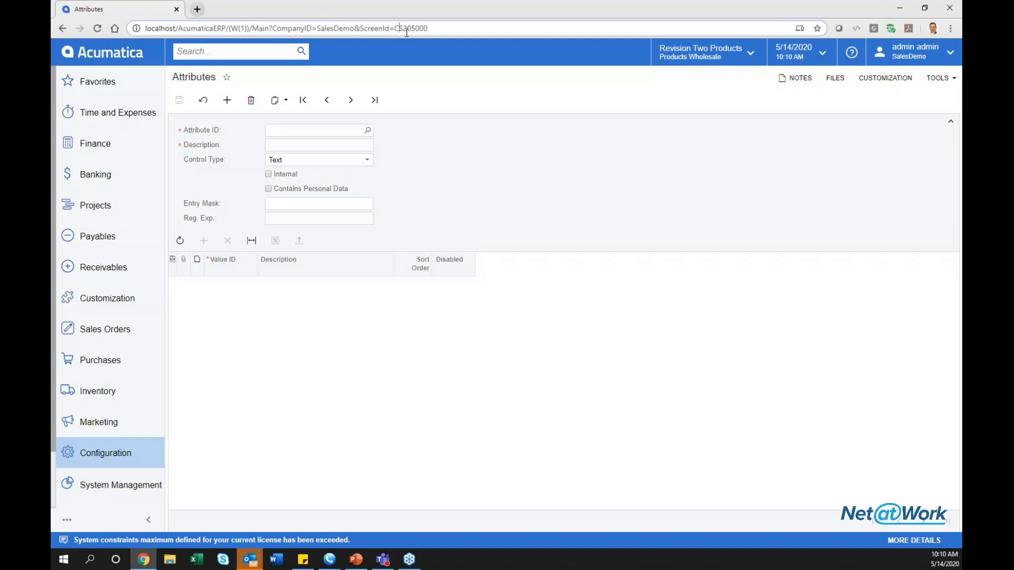
left_click_drag(399, 32, 432, 36)
left_click(368, 131)
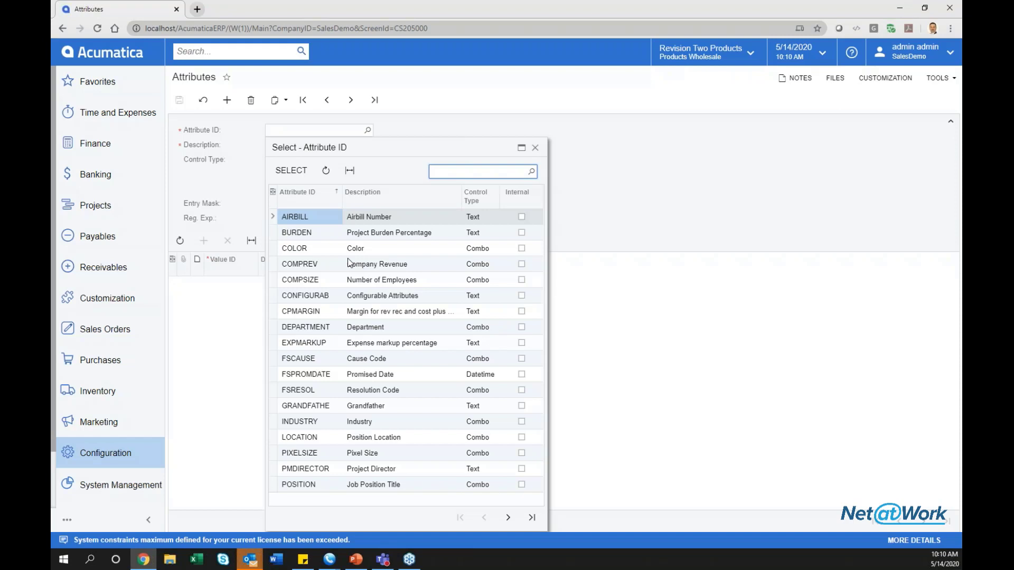
double_click(312, 218)
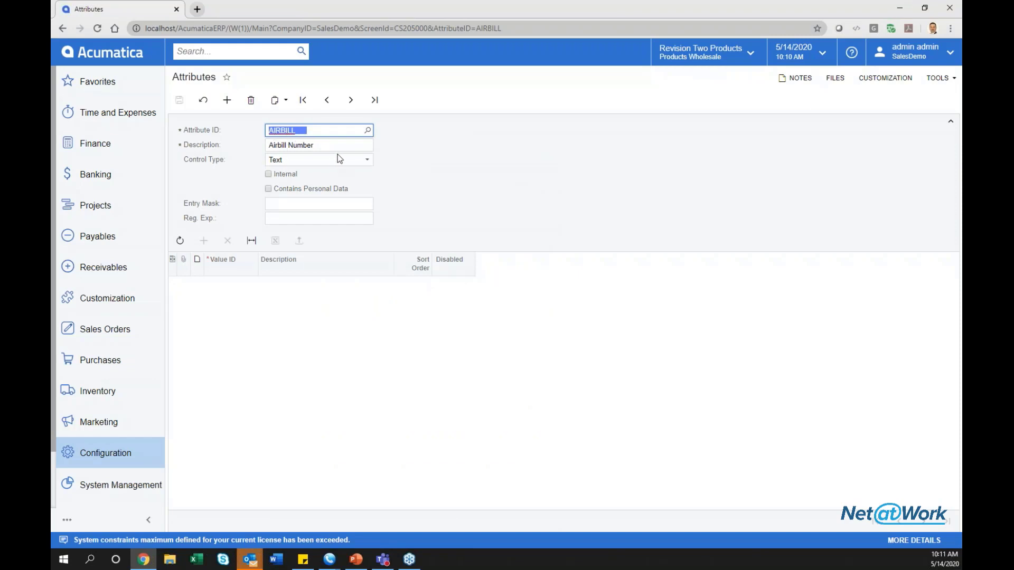
left_click(321, 160)
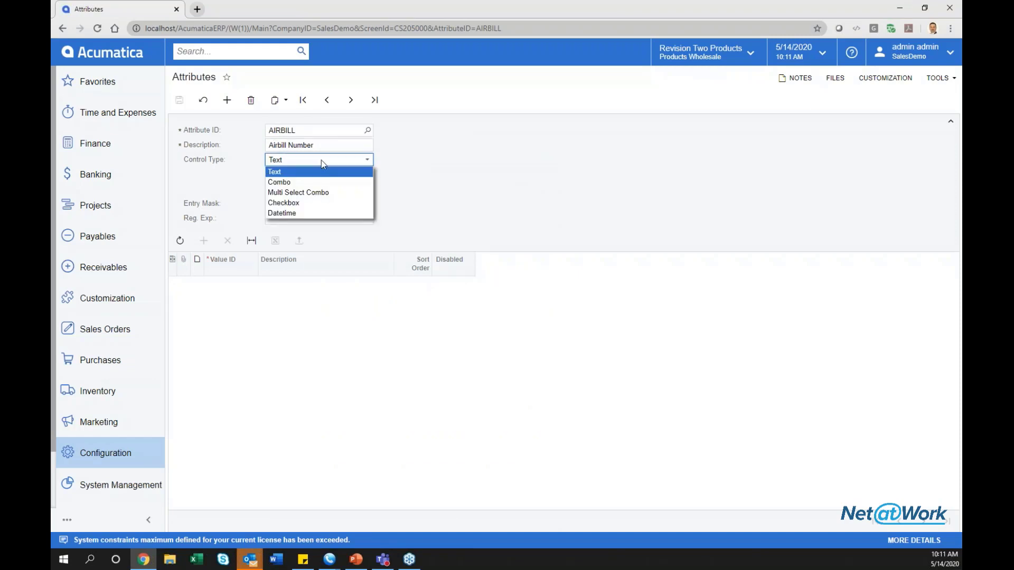
left_click(321, 160)
left_click(293, 165)
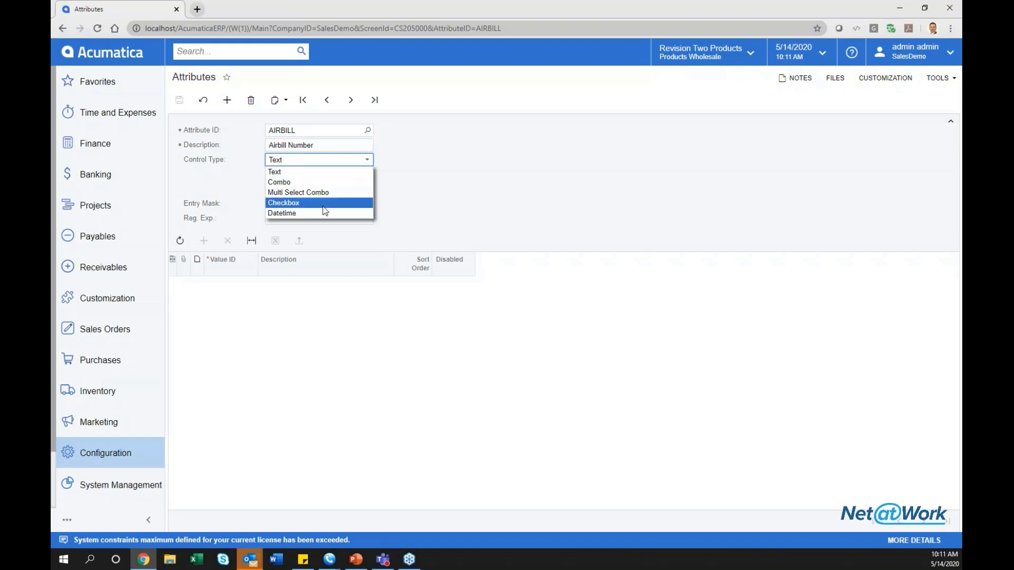
left_click(435, 194)
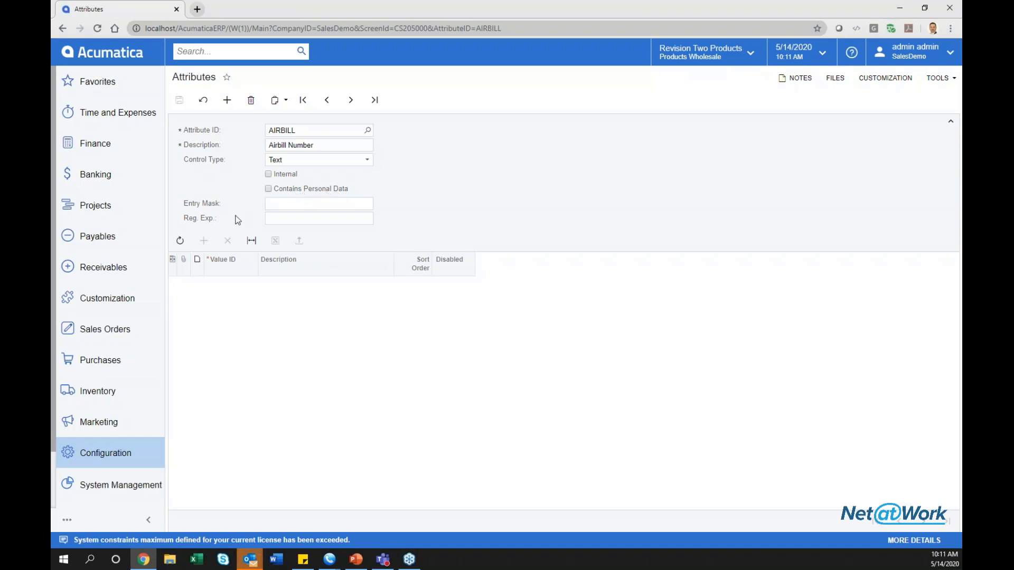
left_click(293, 218)
left_click(350, 100)
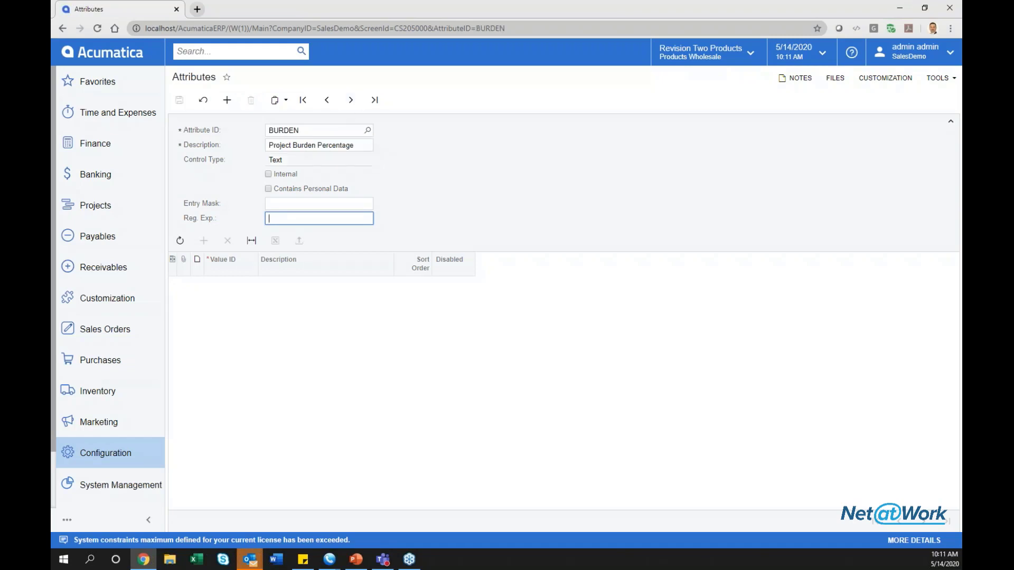
left_click(350, 99)
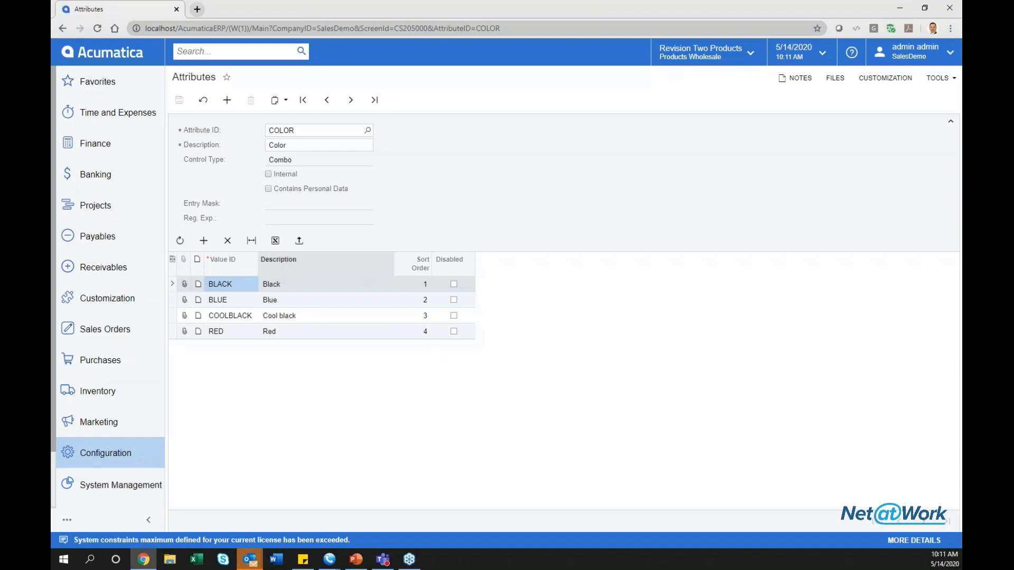
left_click(303, 101)
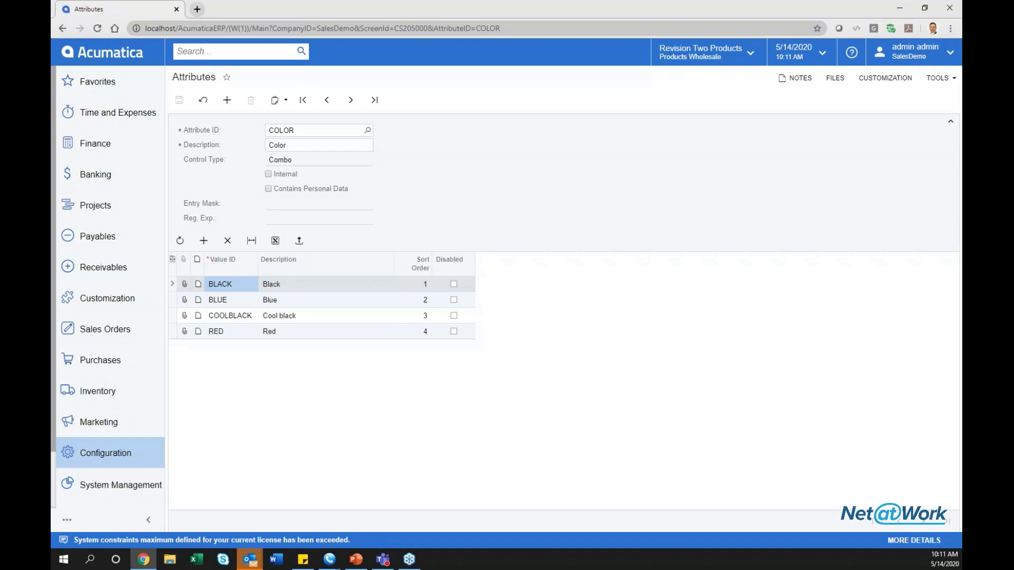
left_click(346, 103)
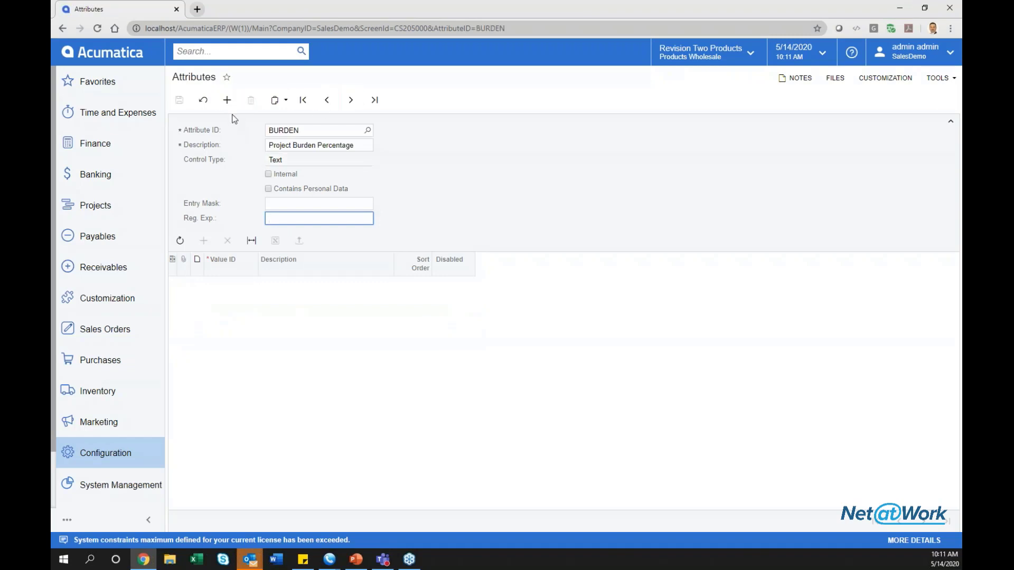
left_click(227, 100)
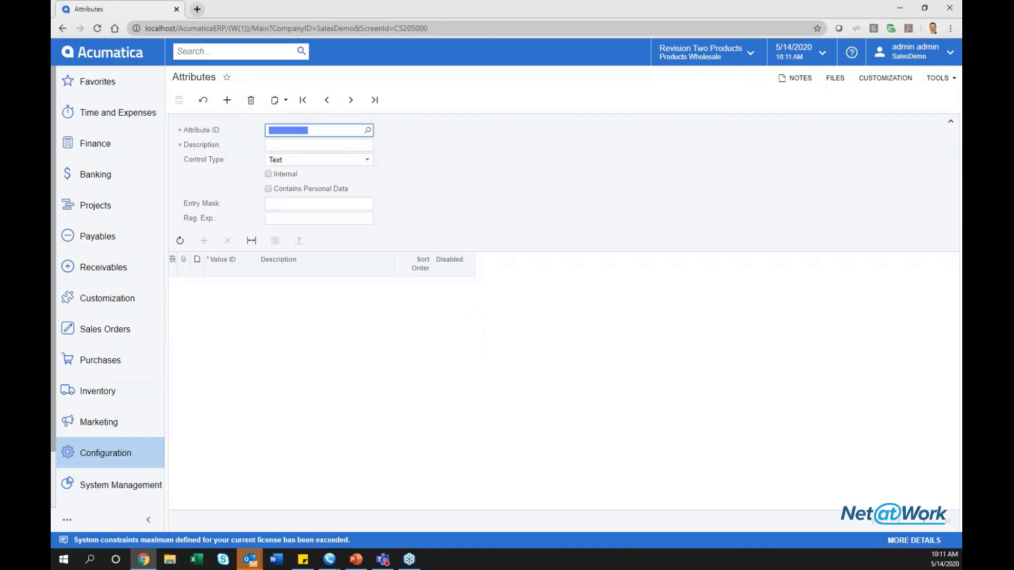
Create and save the Text attribute REFERREDBY with description 'Referred By'.
type("REFERREDBY")
key("Tab")
type("Reffer")
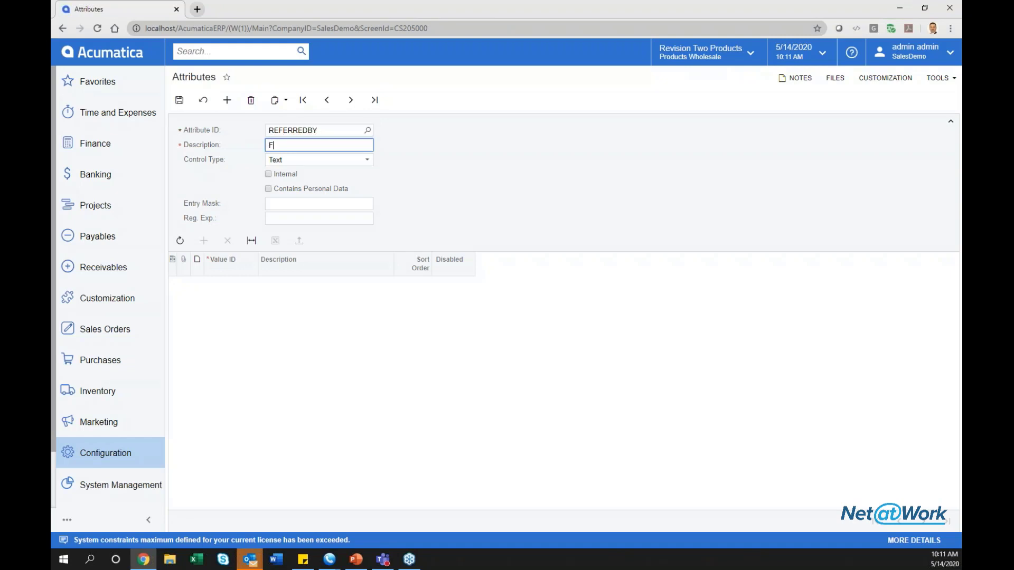
key("BackSpace")
key("BackSpace")
key("BackSpace")
type("erred By")
key("Tab")
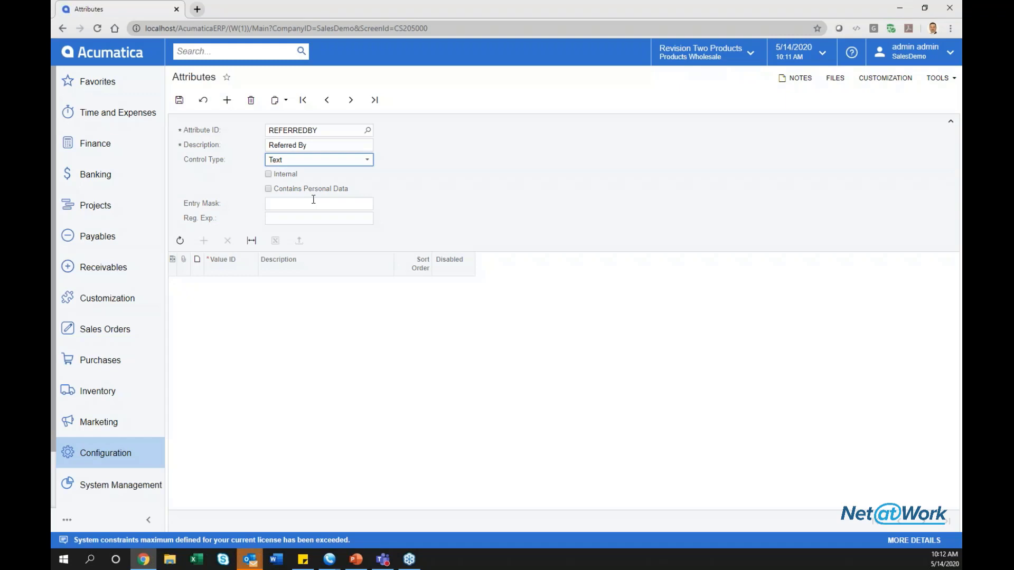
left_click(179, 100)
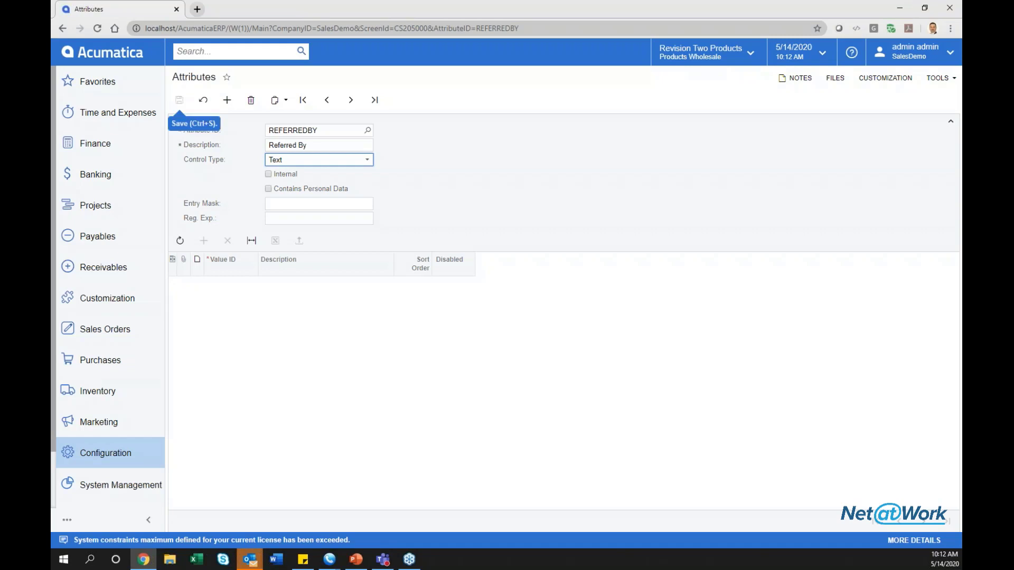
left_click(125, 268)
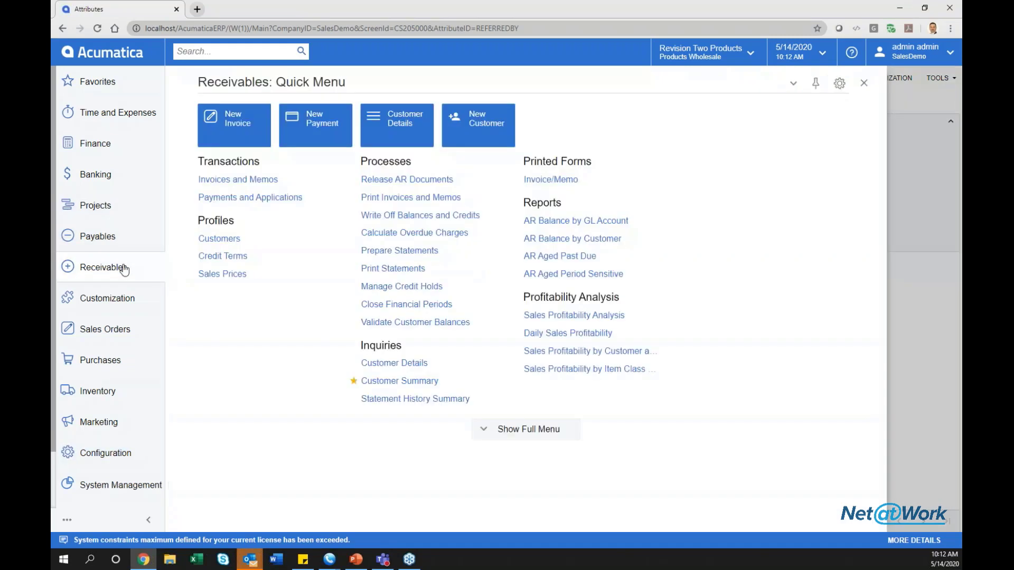
Open the KEY (Key Customers) customer class from Customer Classes and view its attributes.
left_click(536, 433)
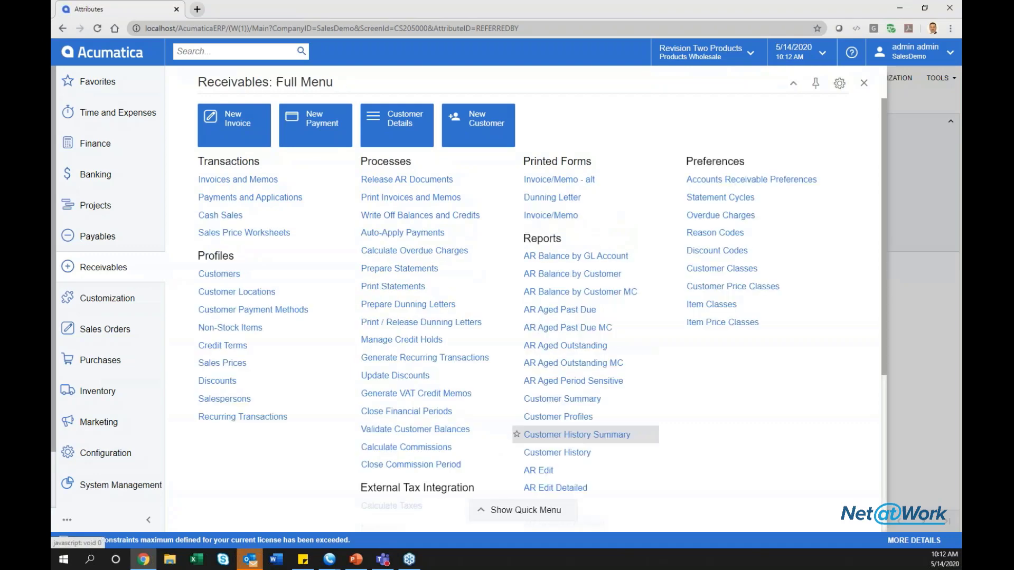
left_click(707, 269)
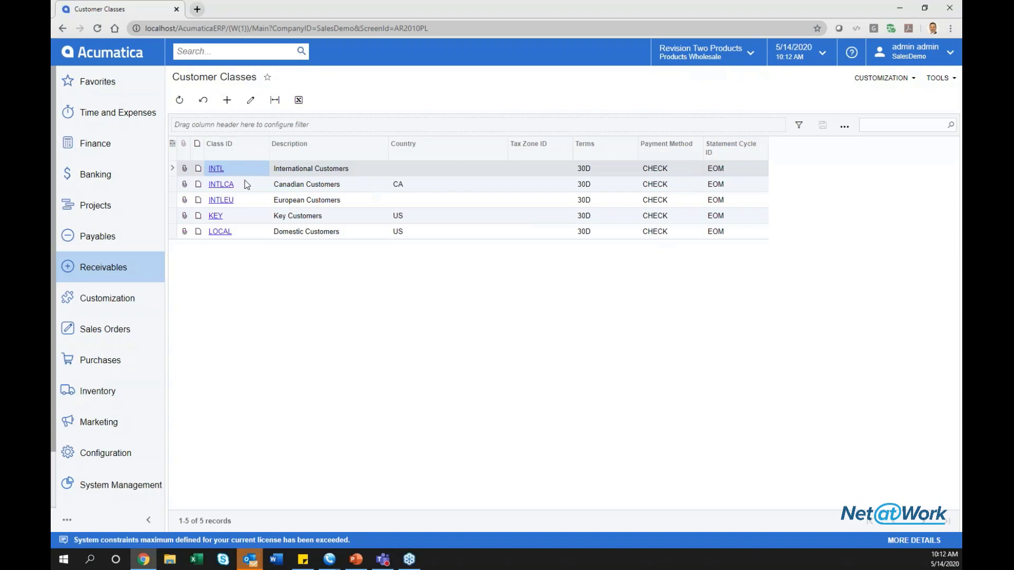
left_click(217, 218)
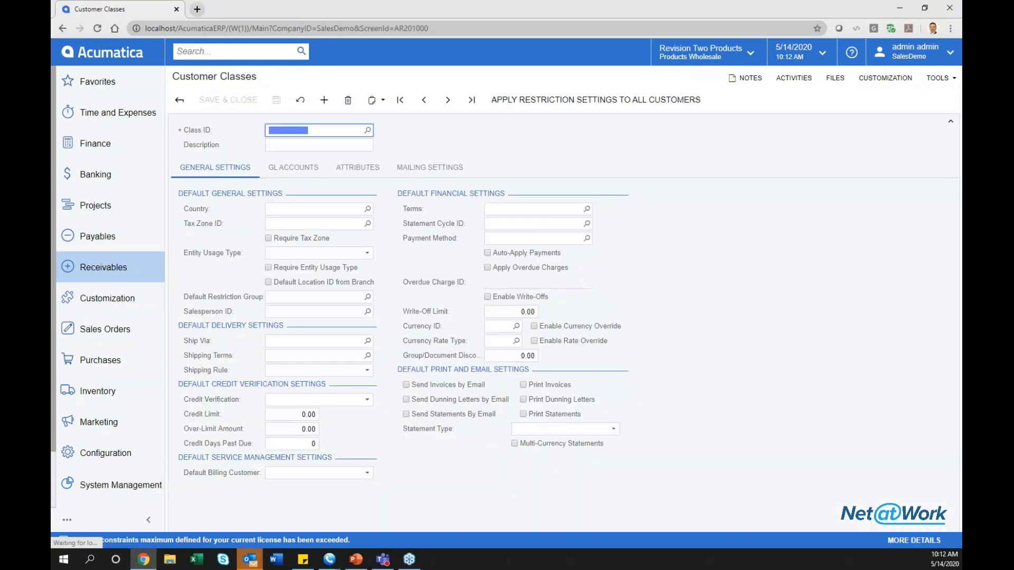
left_click(341, 169)
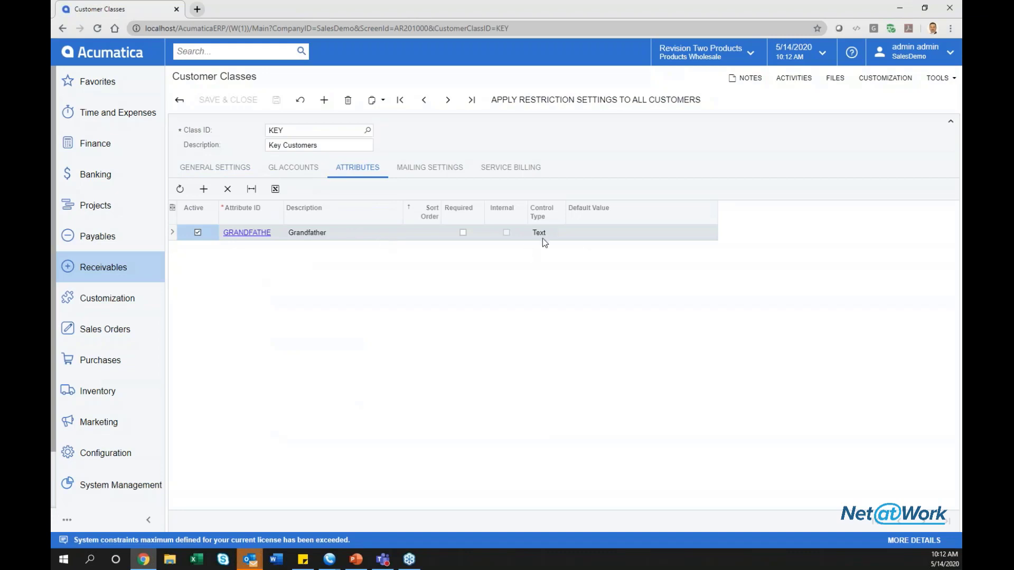
Add the REFERREDBY attribute to the KEY customer class.
left_click(205, 190)
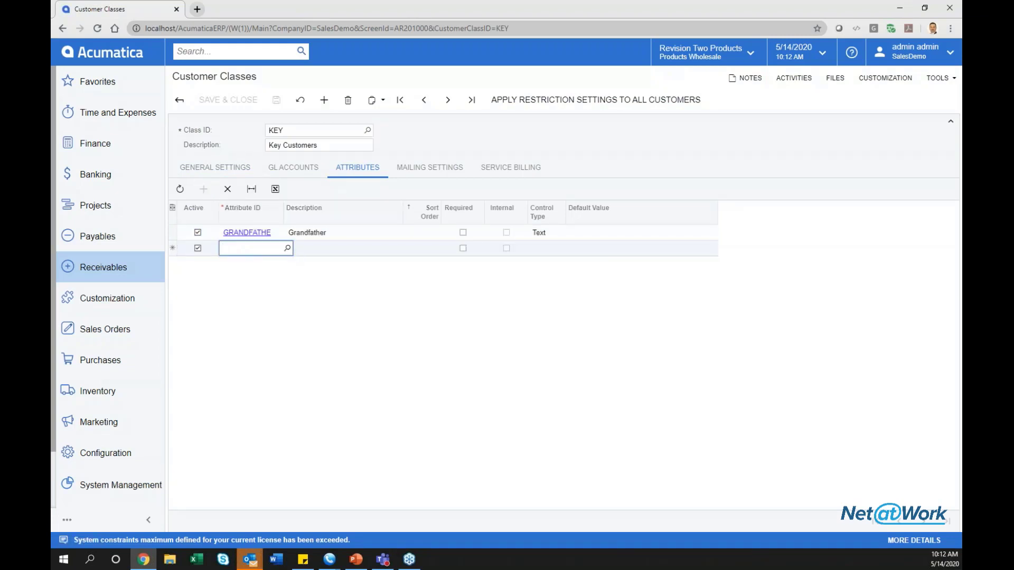
left_click(287, 248)
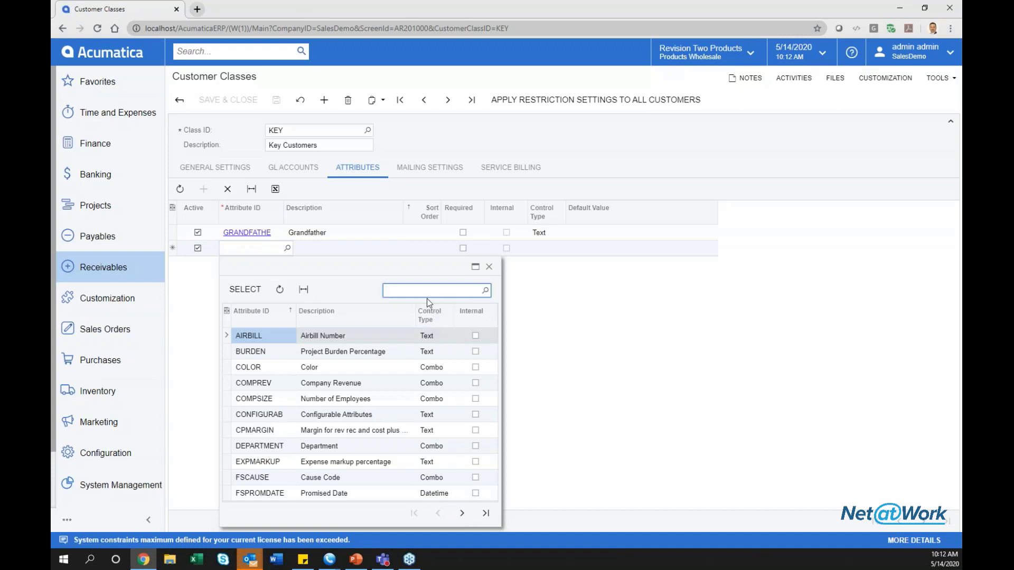
type("reff")
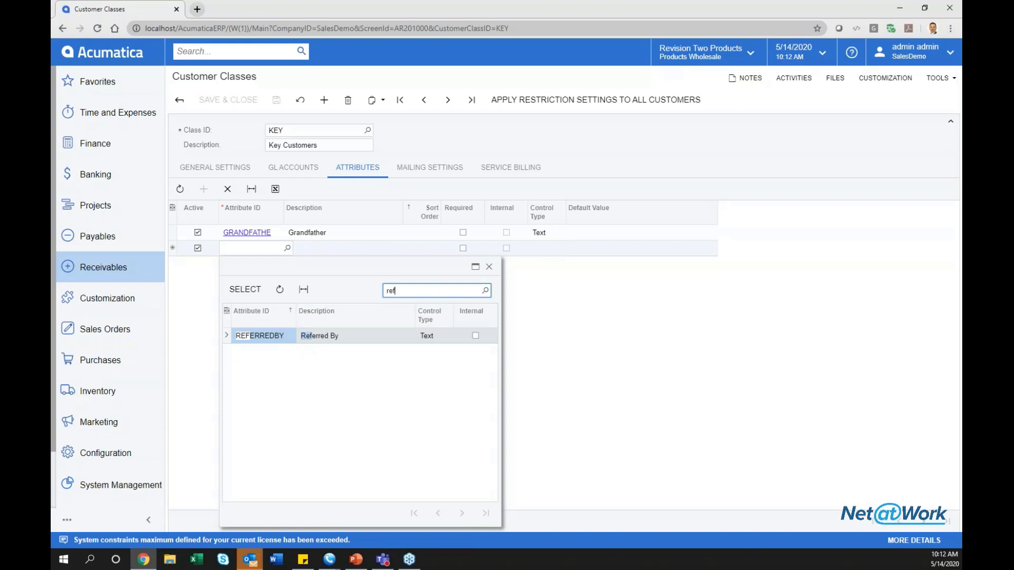
double_click(305, 335)
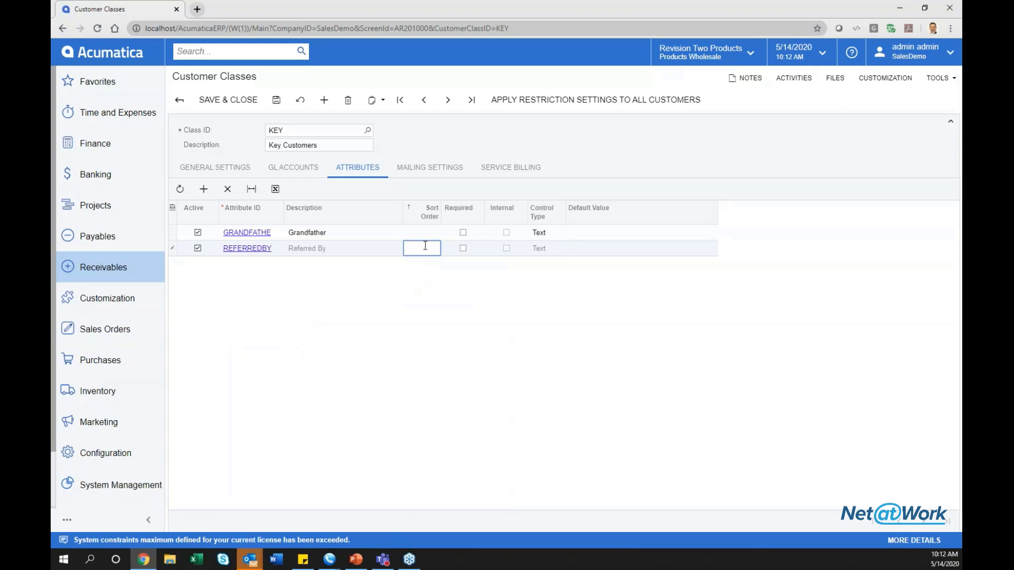
Set Grandfather's sort order to 2 and save the class.
key("Up")
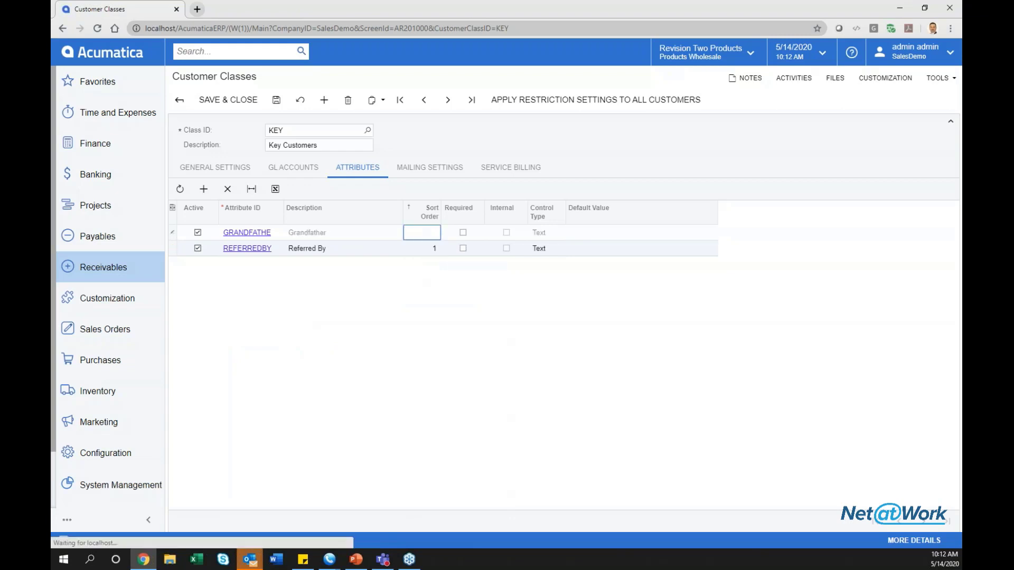
type("2")
key("Down")
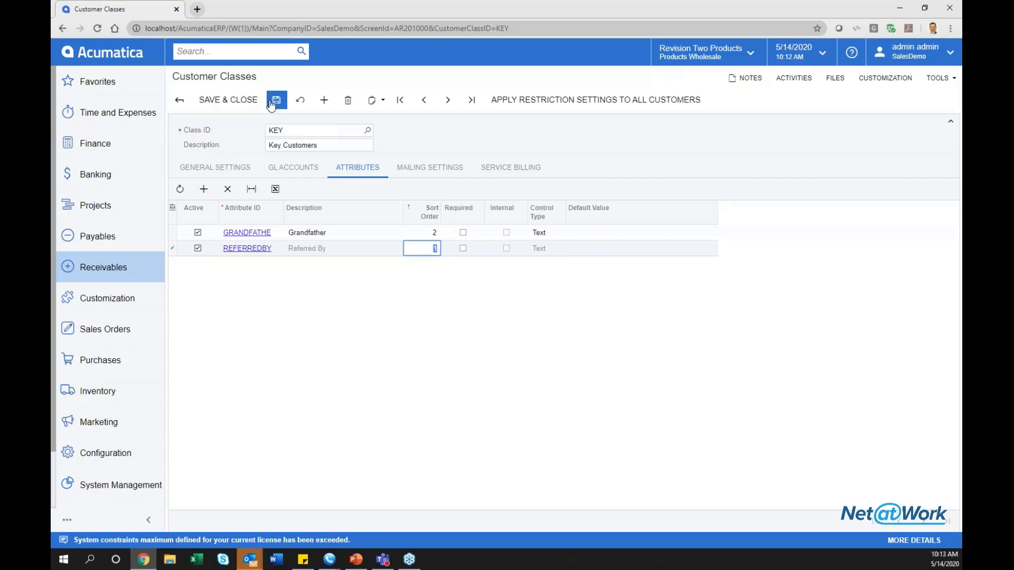
left_click(249, 105)
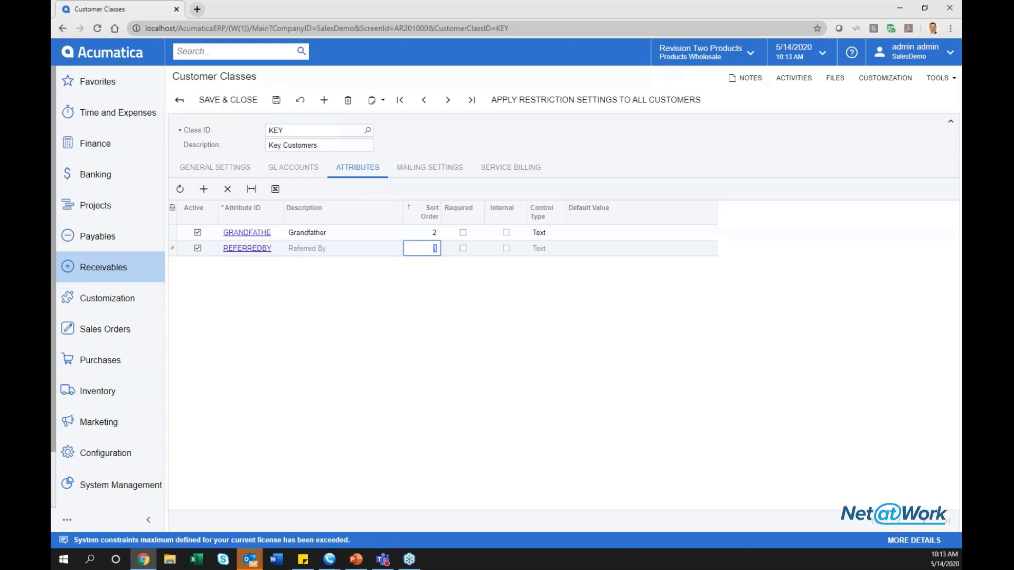
Open the USA Bartending School (ABARTENDE) customer on its Attributes tab.
left_click(122, 274)
left_click(201, 272)
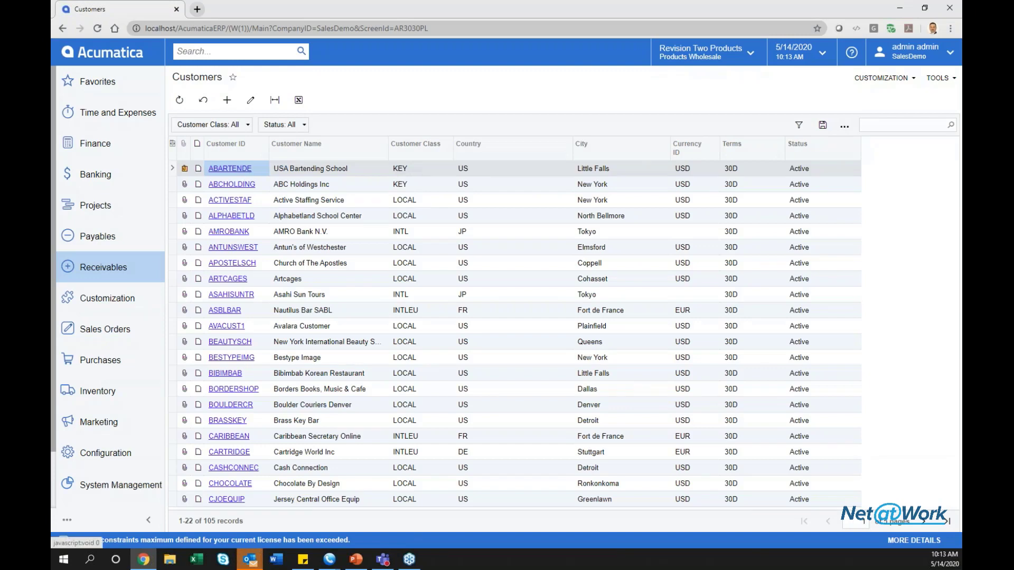
left_click(229, 168)
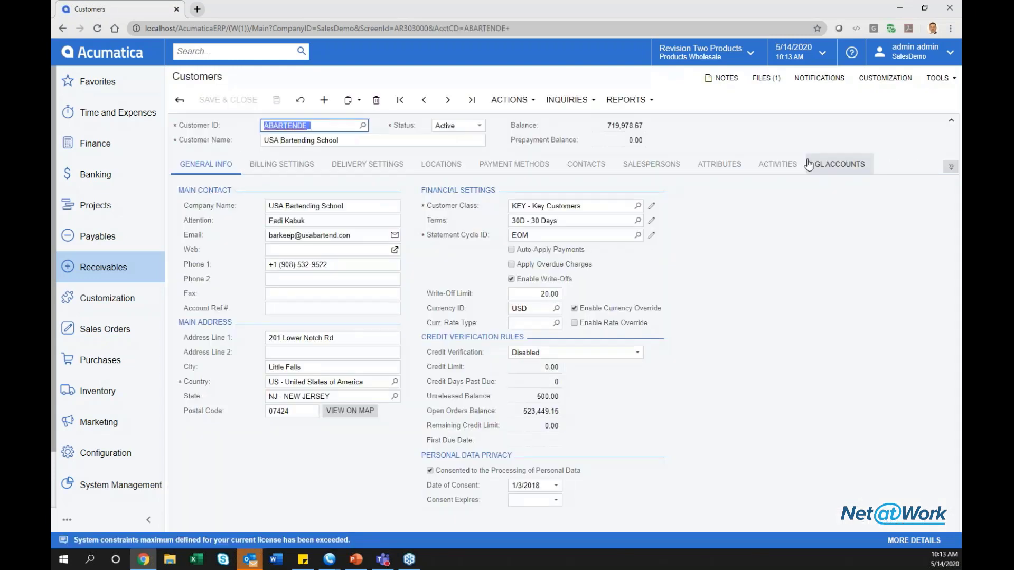
left_click(720, 166)
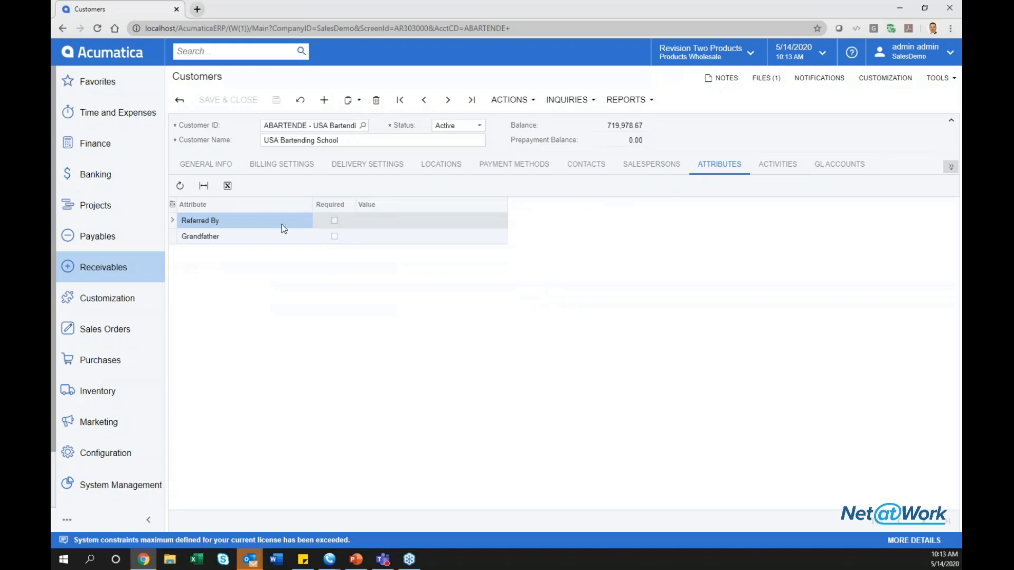
Enter the referrer's full name as the Referred By value.
left_click(364, 221)
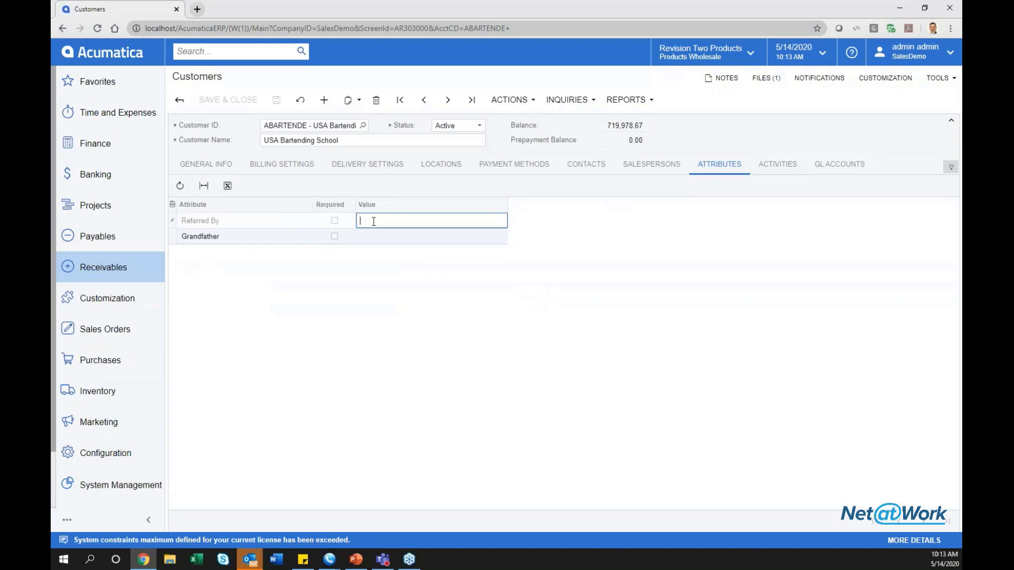
key("Tab")
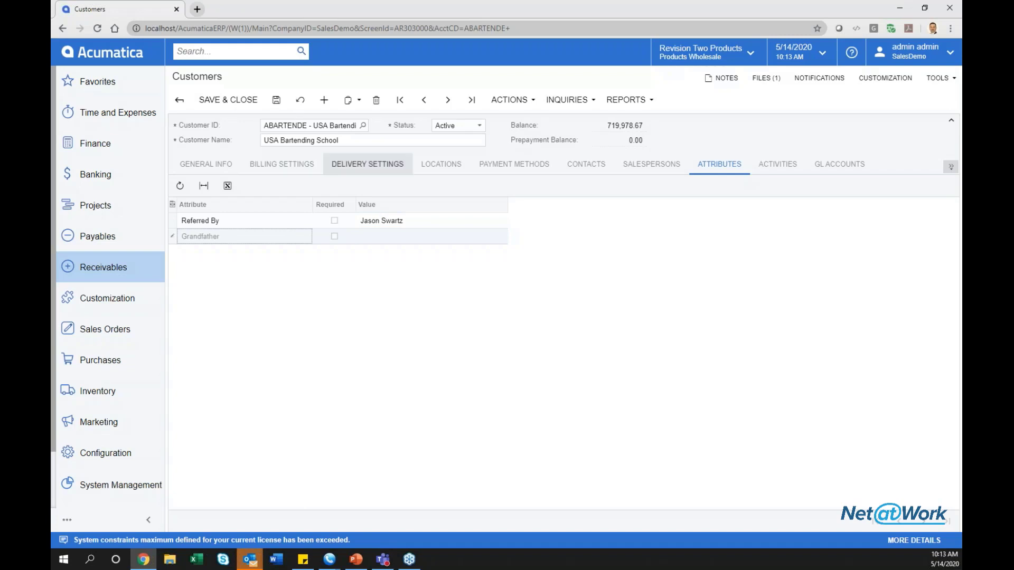
Enter a long digit string as the Grandfather value, trimming two trailing zeros.
left_click(415, 239)
type("1")
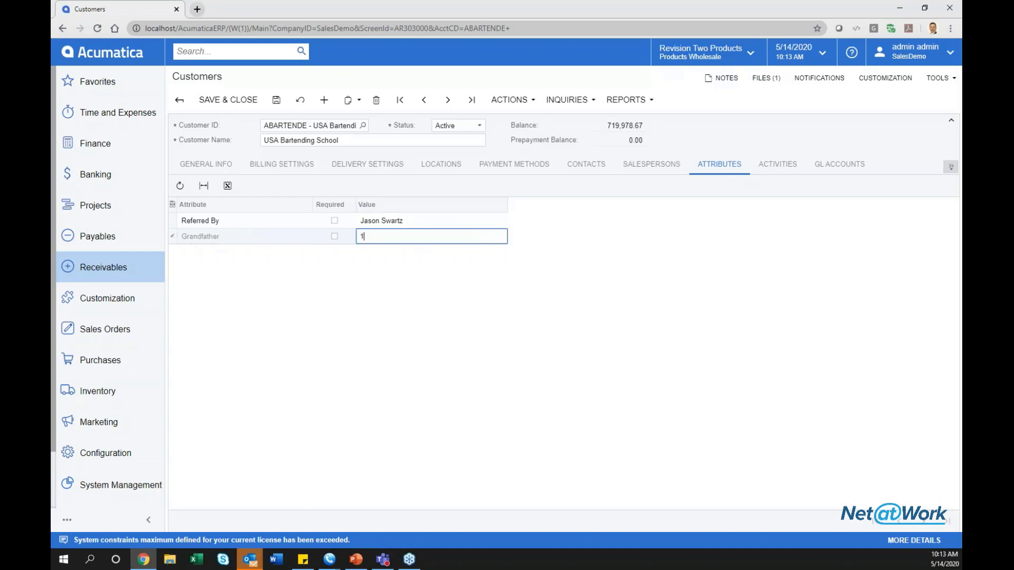
type("234567890123456789012345678901234567890123")
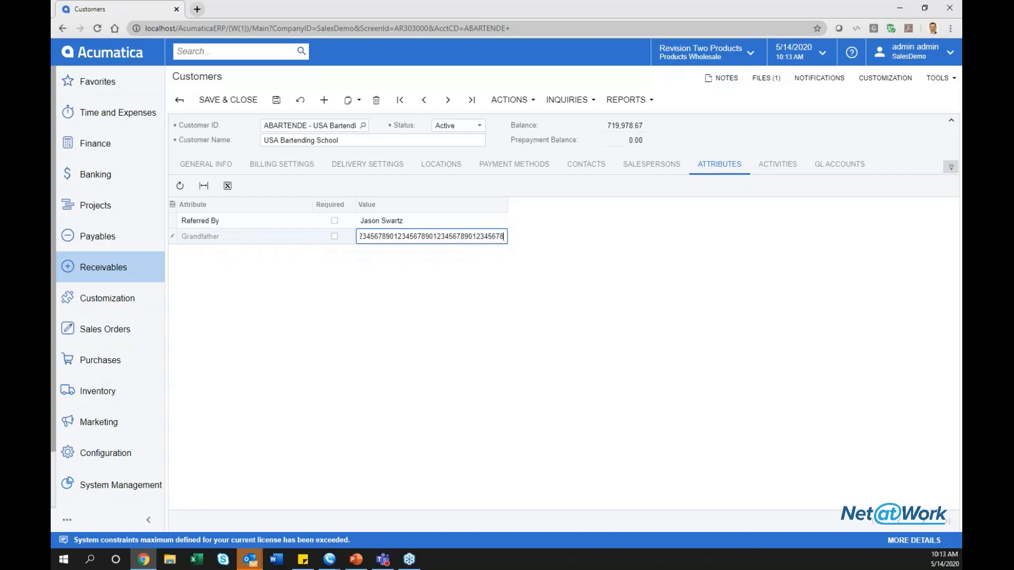
type("456789000000")
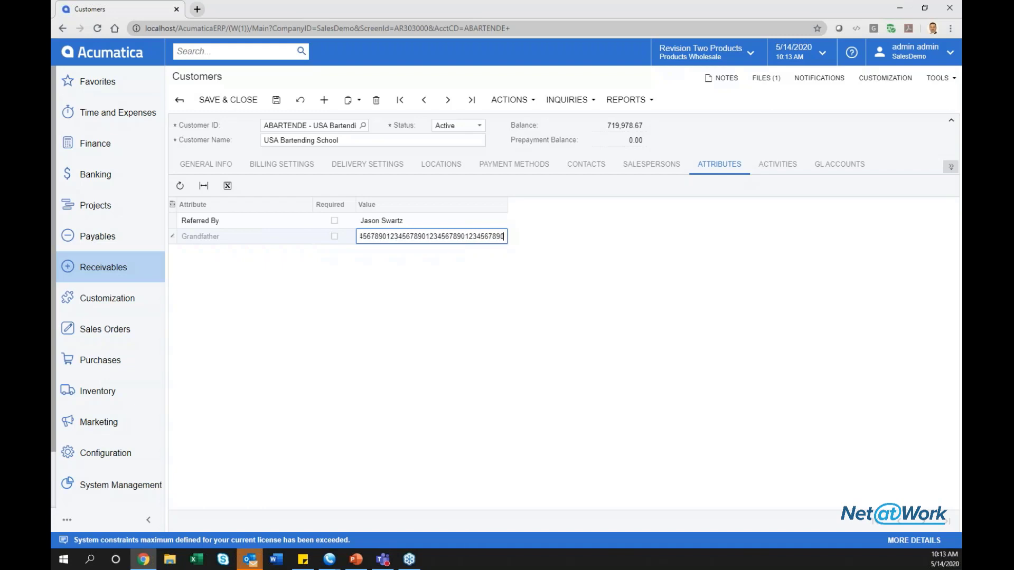
key("BackSpace")
key("BackSpace")
key("BackSpace")
key("BackSpace")
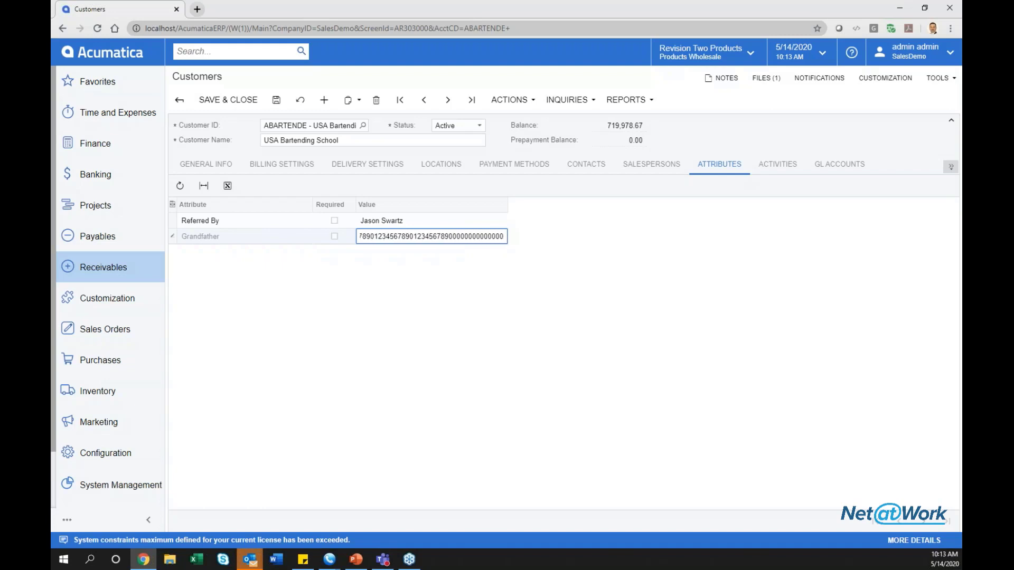
key("BackSpace")
key("Tab")
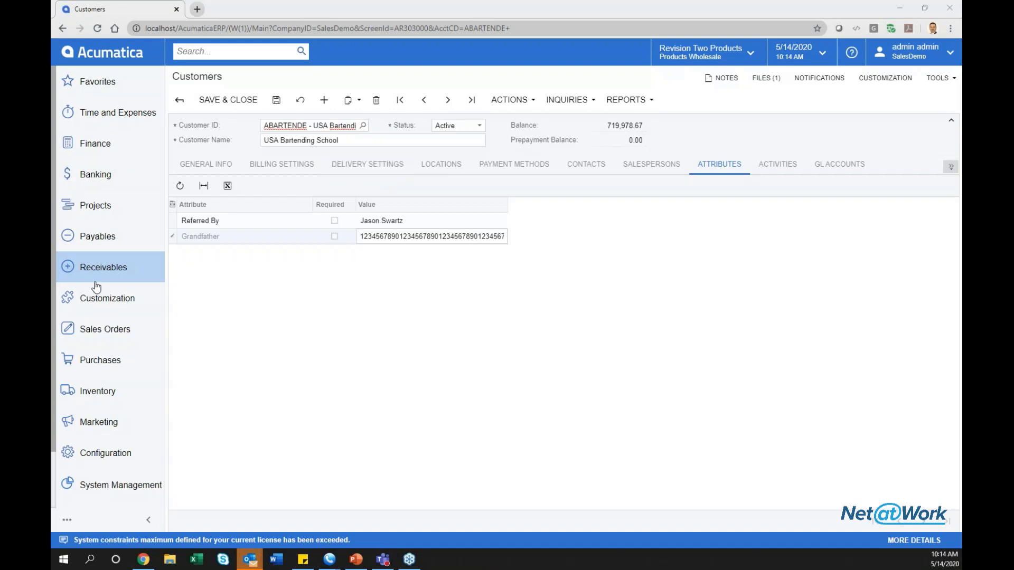
Save the customer, then open Cartridge World invoice AR006874 in Invoices and Memos.
left_click(275, 105)
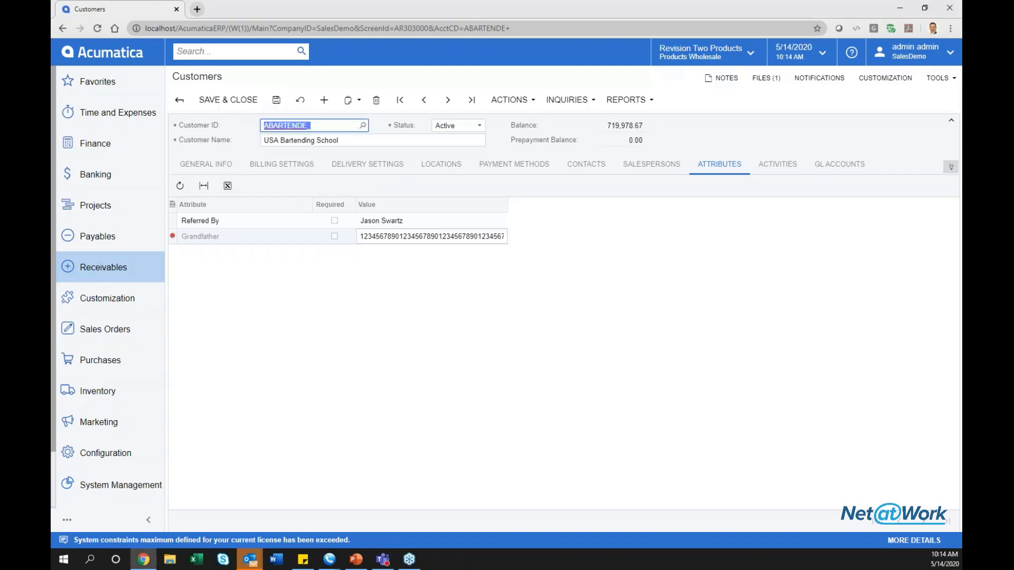
left_click(132, 268)
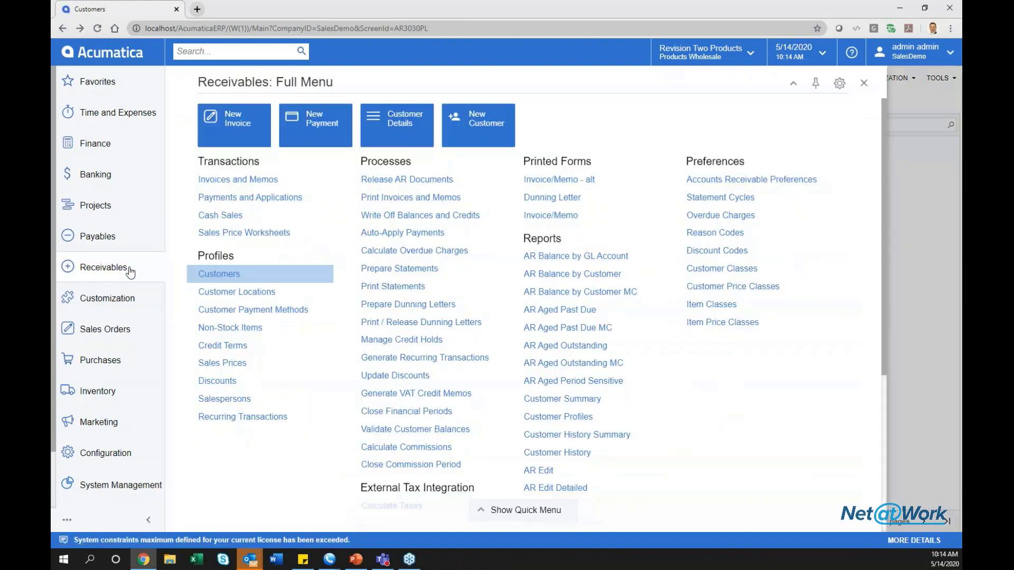
left_click(235, 181)
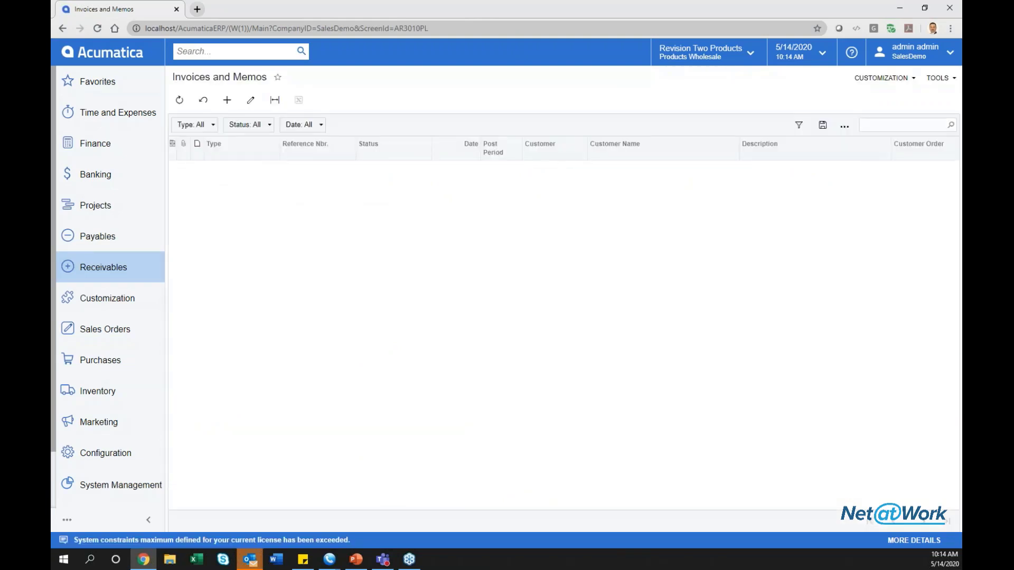
left_click(299, 170)
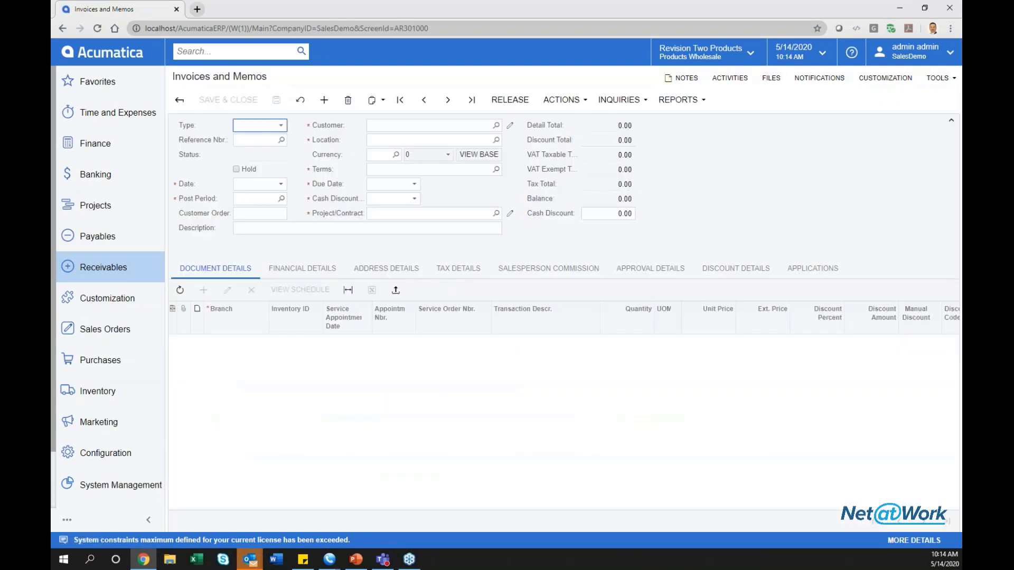
left_click(264, 124)
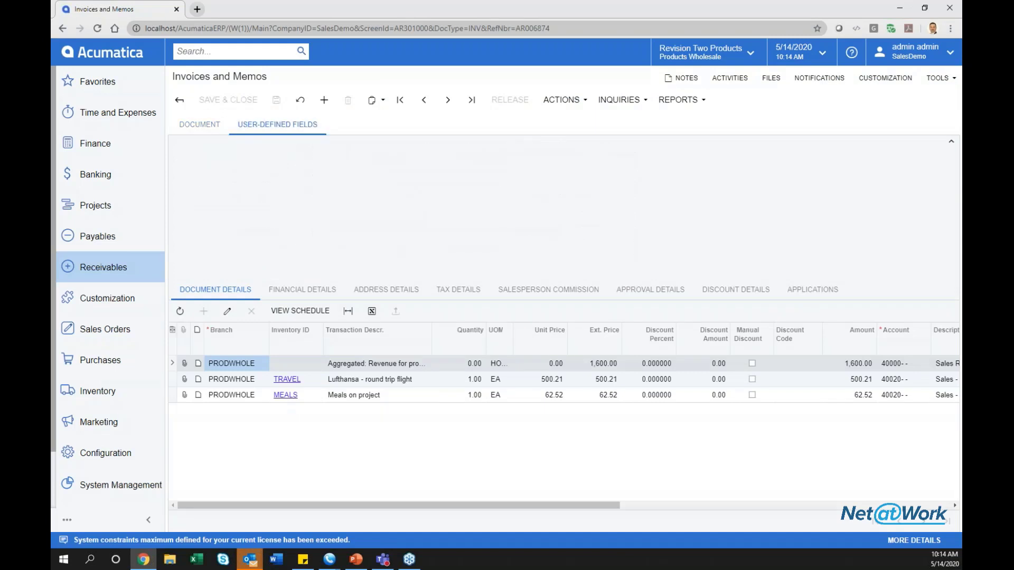
left_click(214, 128)
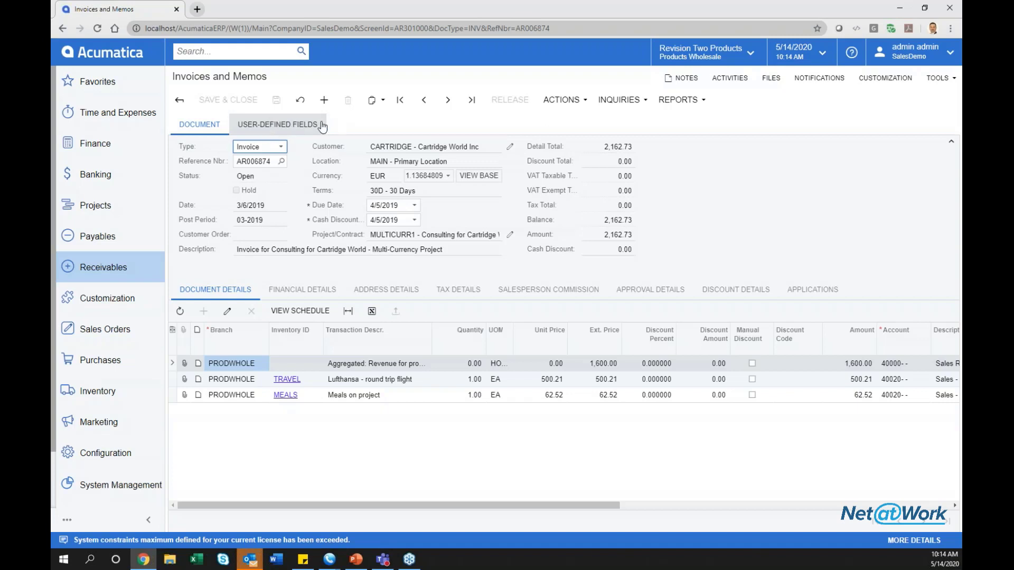
Open Manage User-Defined Fields from the invoice screen's Customization menu.
left_click(885, 77)
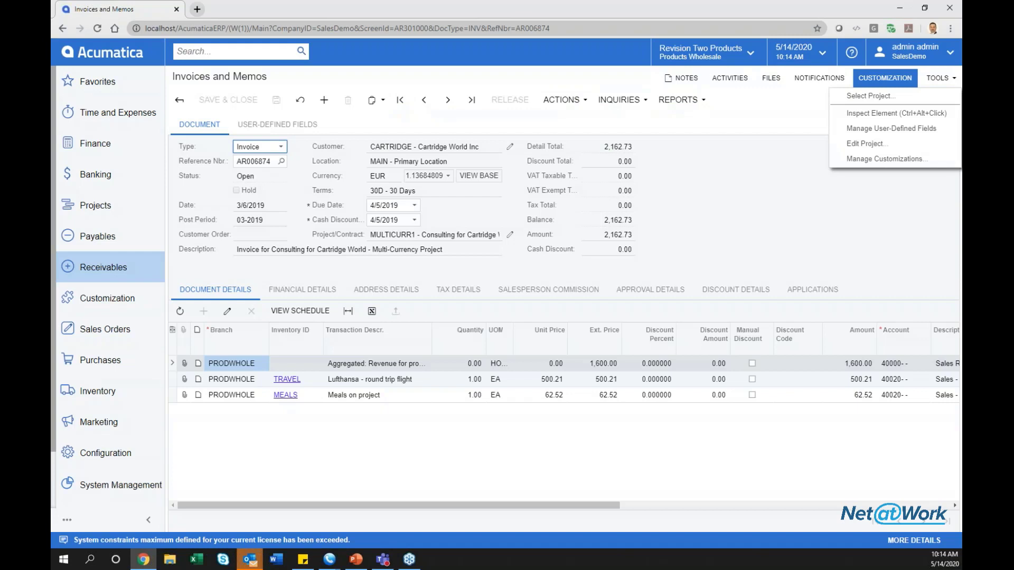
left_click(877, 130)
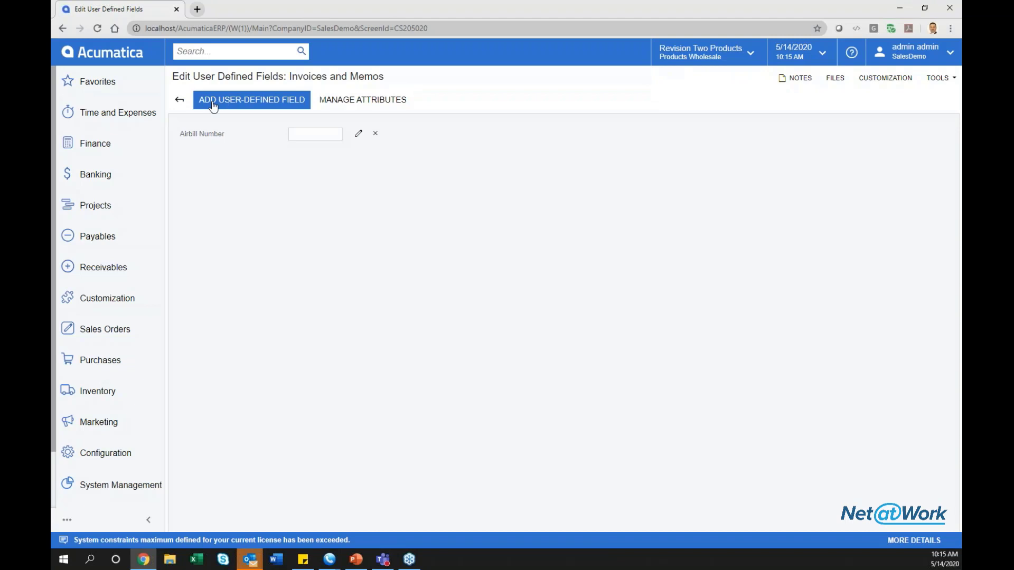
left_click(345, 101)
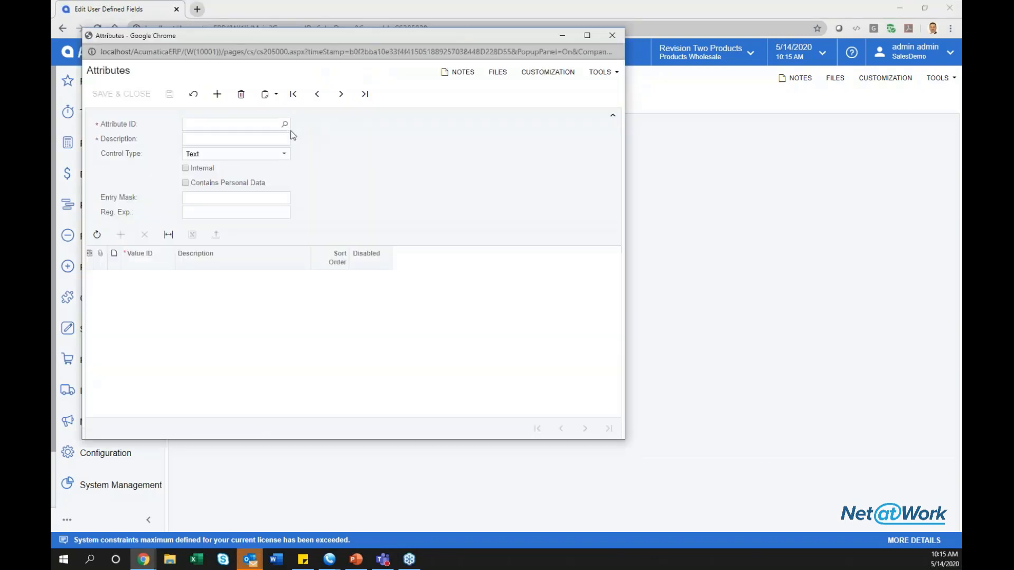
left_click(284, 124)
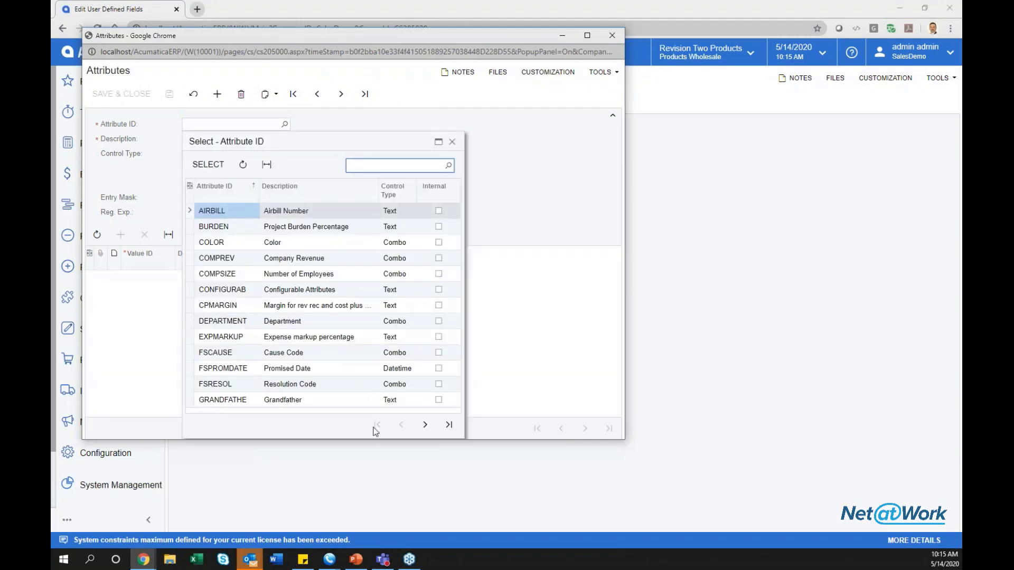
left_click(449, 425)
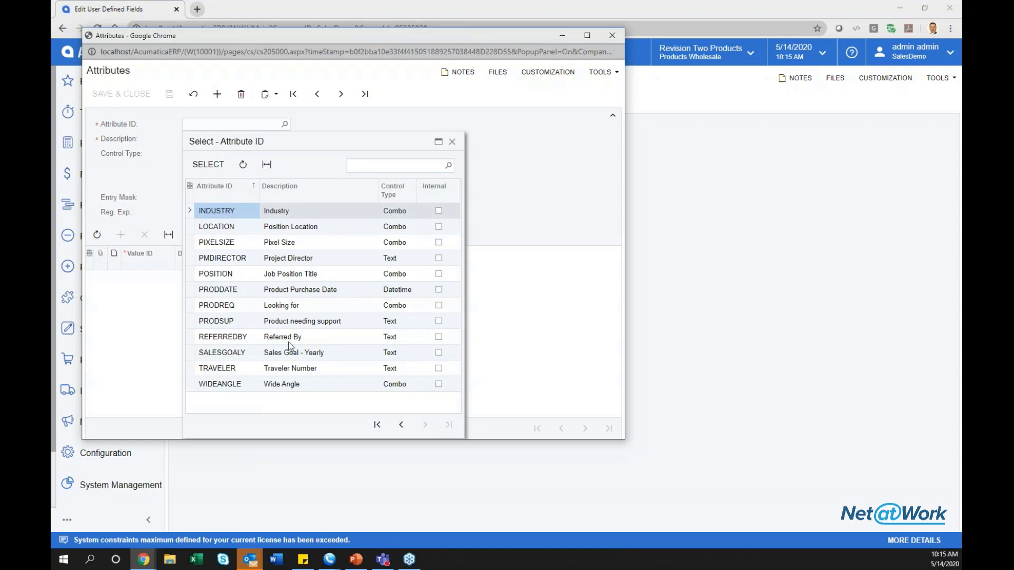
left_click(452, 142)
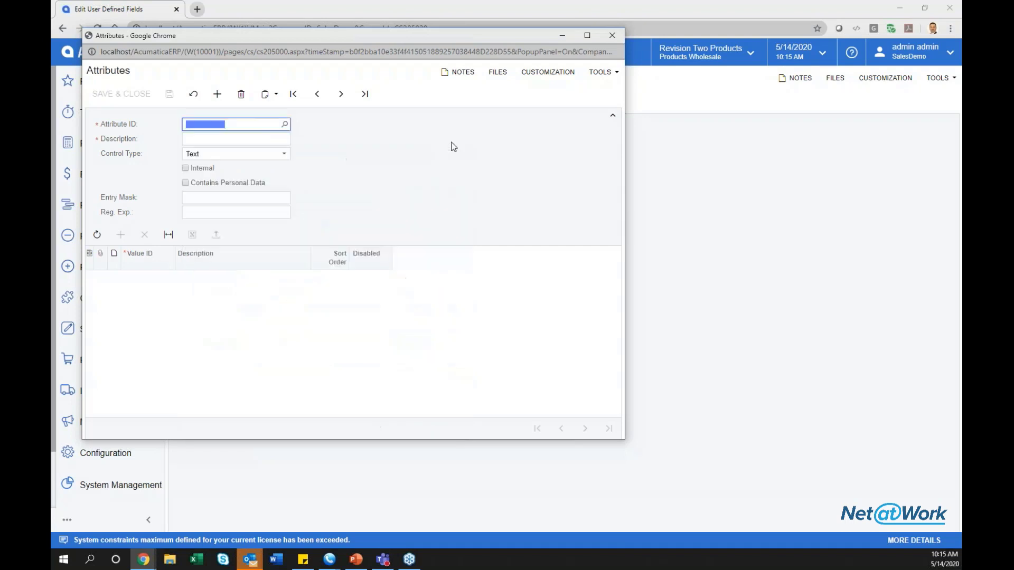
left_click(611, 36)
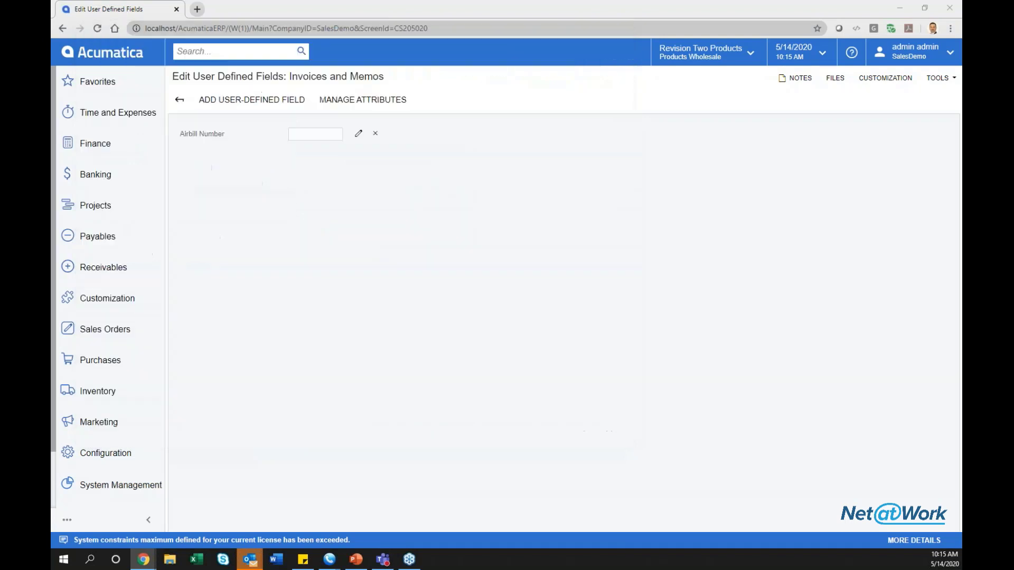
Add REFERREDBY as a user-defined field at Column 1, Row 3.
left_click(294, 102)
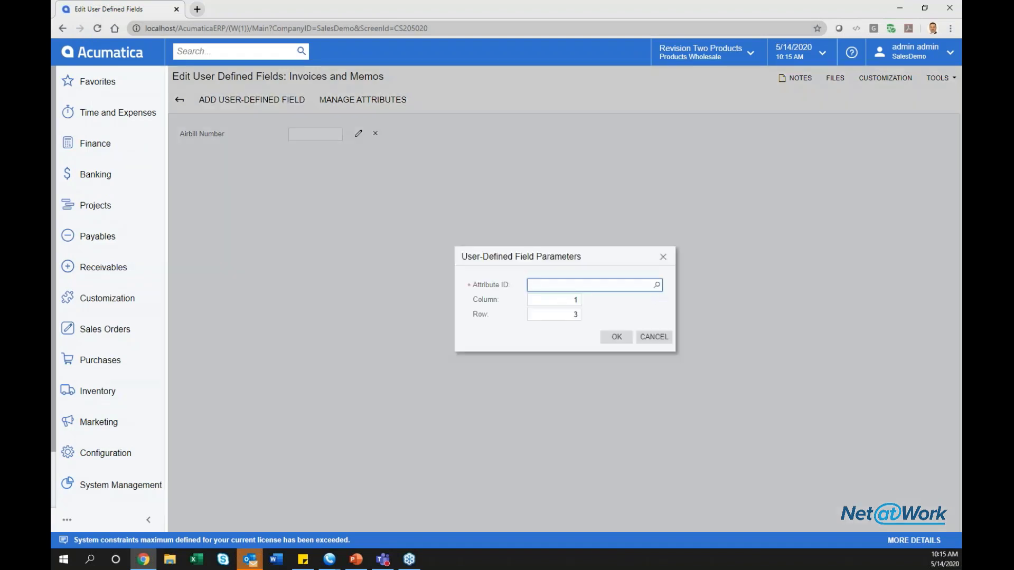
left_click(656, 285)
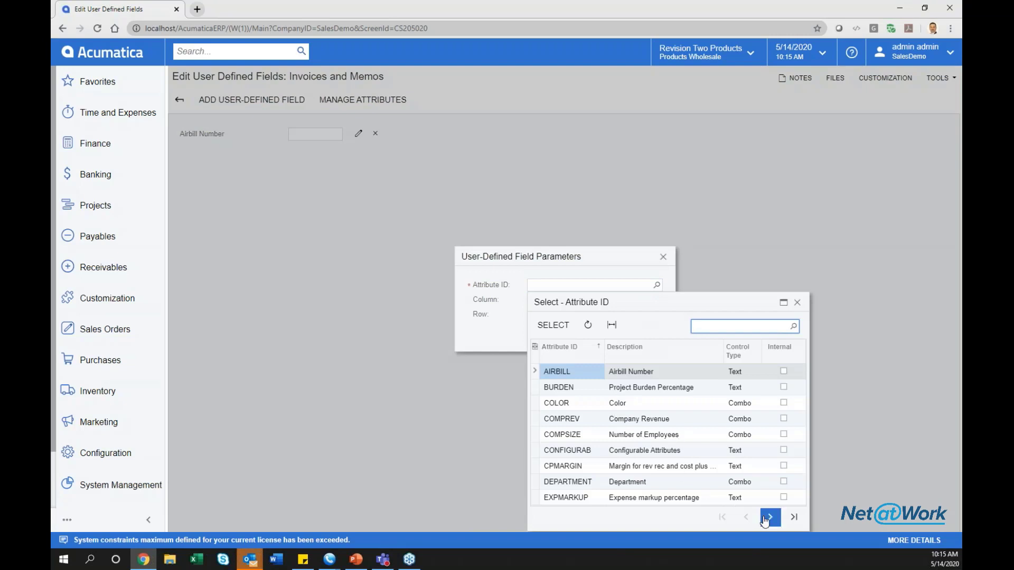
type("ref")
double_click(656, 372)
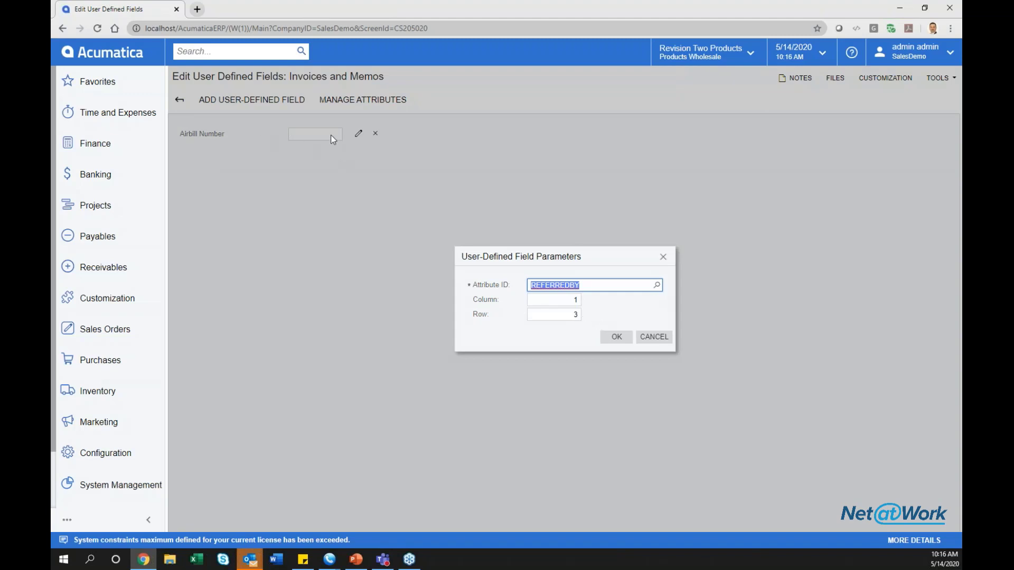
left_click(615, 337)
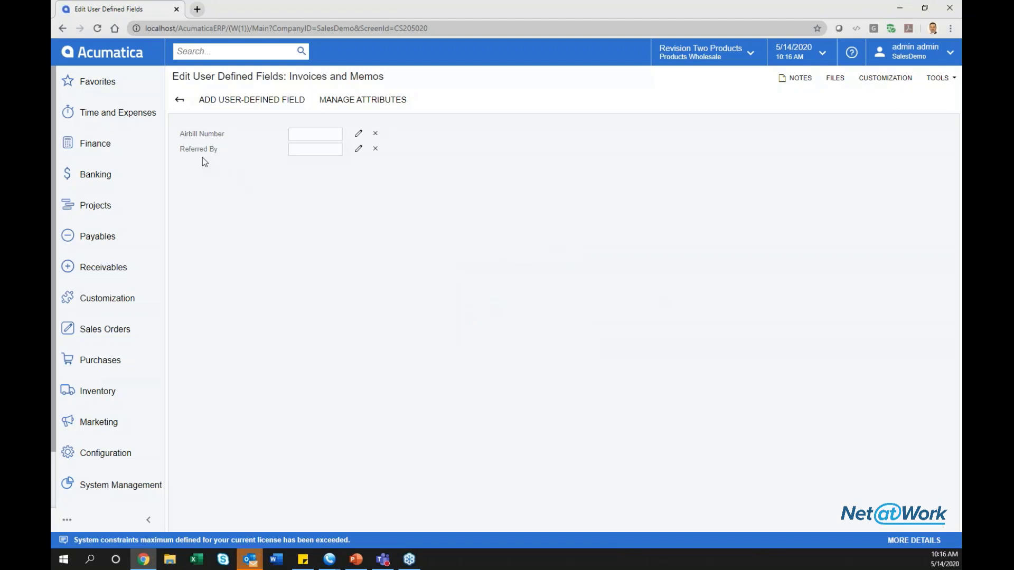
Dismiss the array index error on the invoice and reopen the user-defined fields editor.
left_click(179, 99)
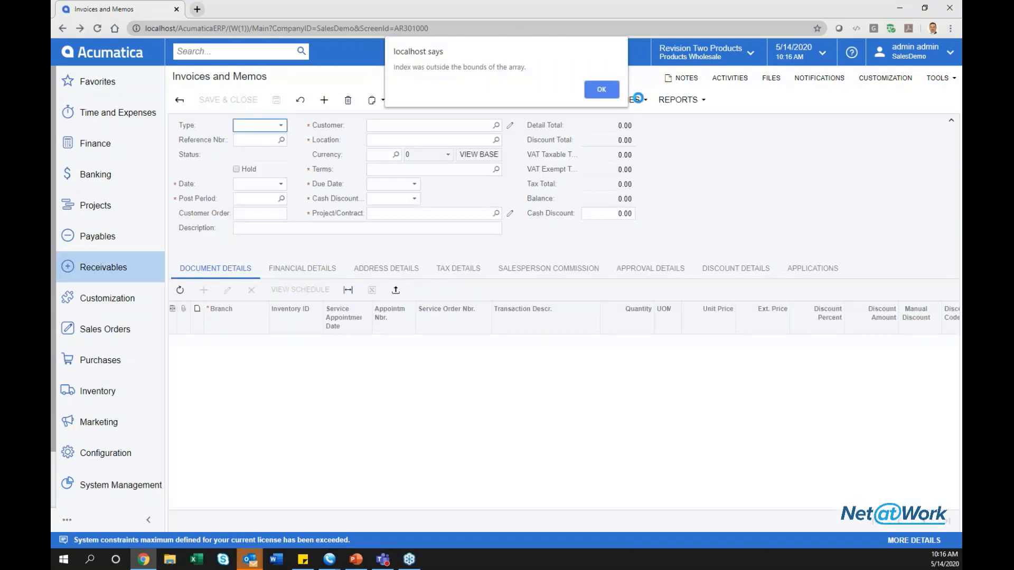
left_click(598, 88)
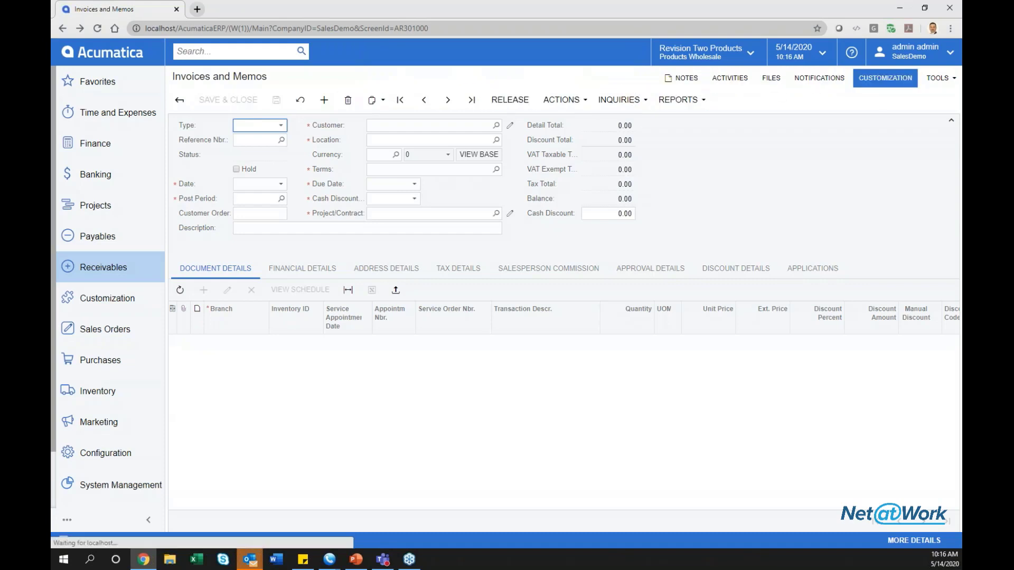
left_click(885, 78)
left_click(879, 130)
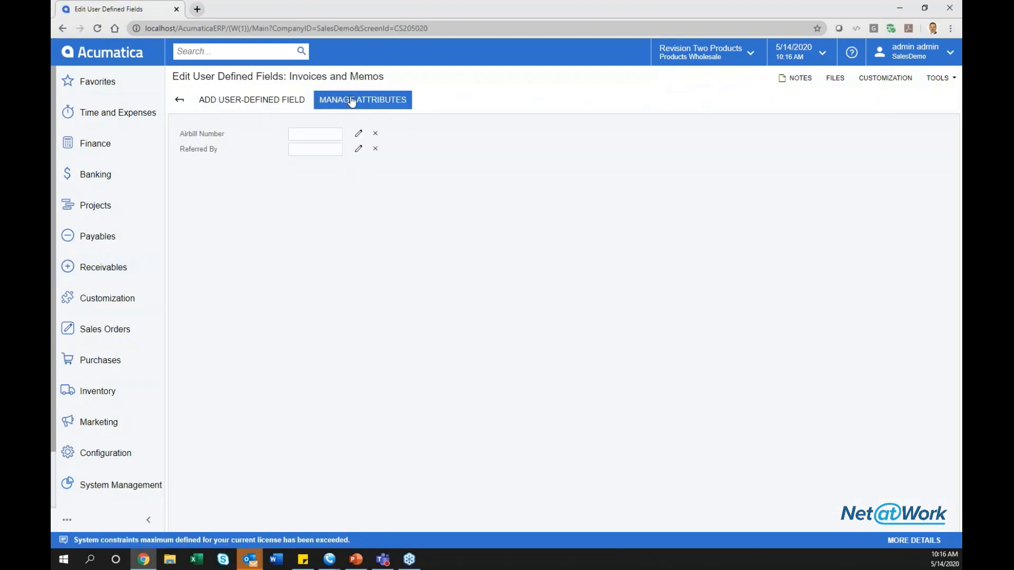
Delete Airbill Number and Referred By, then re-add Referred By at Row 1.
left_click(375, 135)
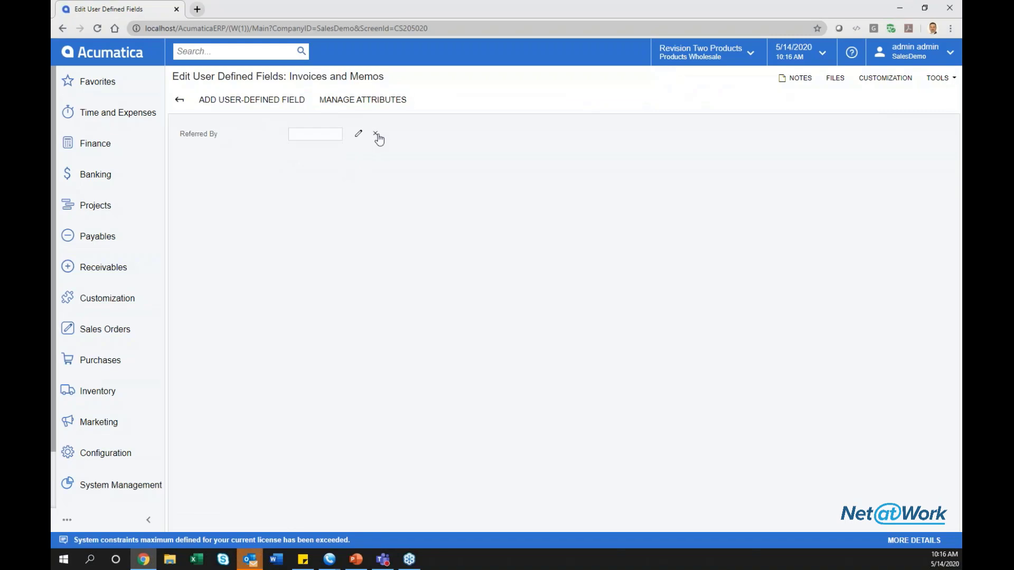
left_click(375, 134)
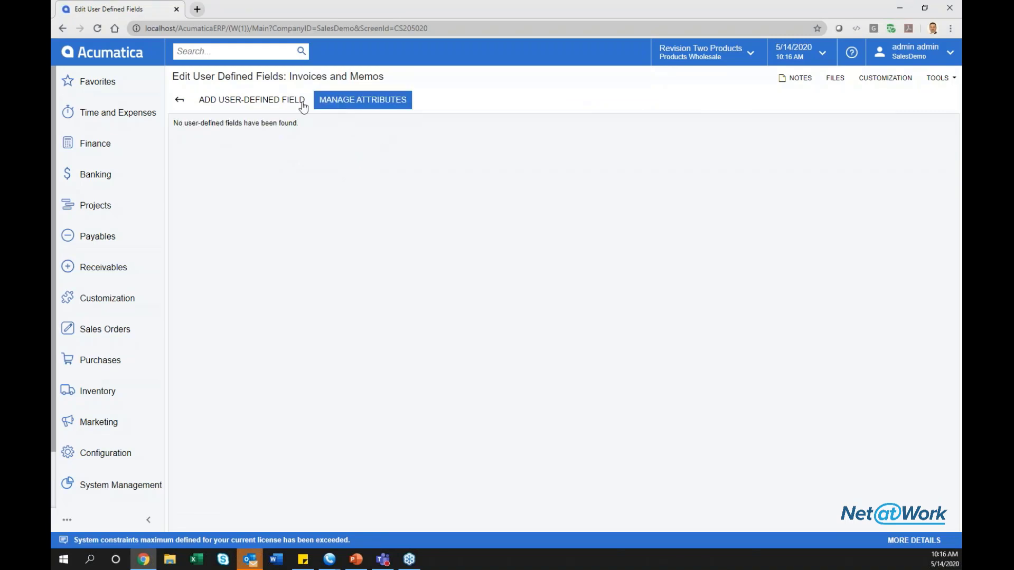
left_click(252, 100)
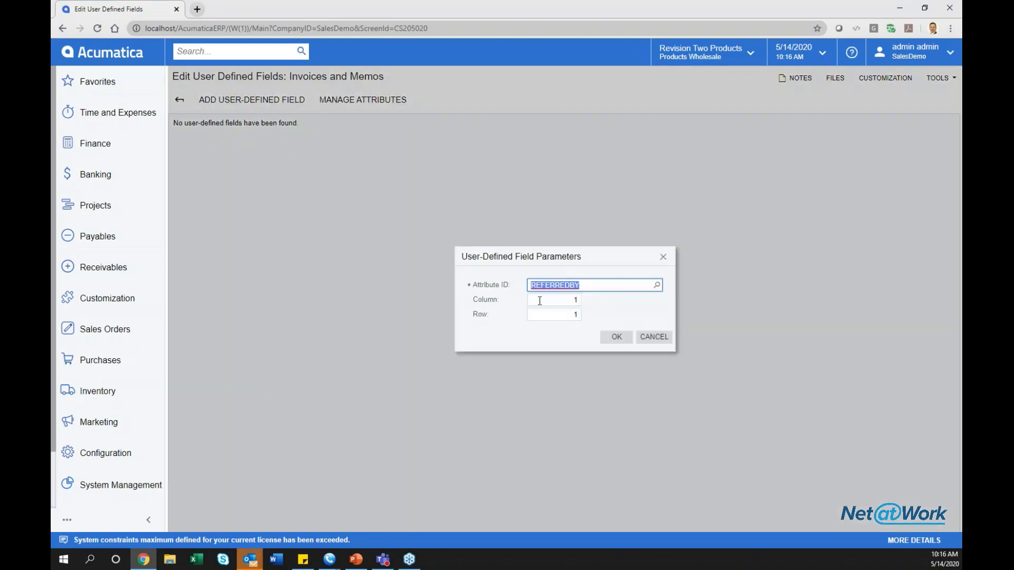
left_click(617, 336)
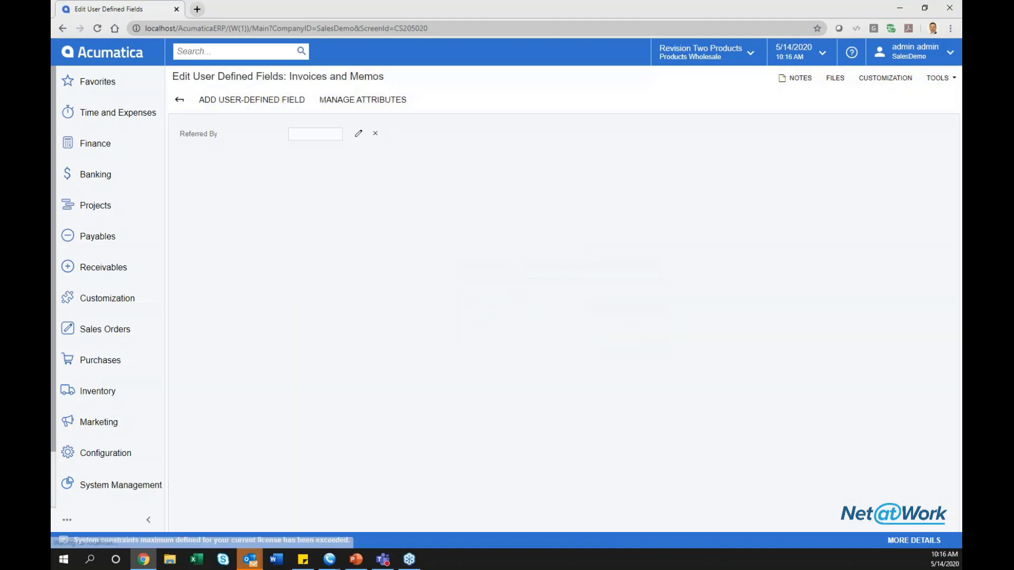
left_click(188, 106)
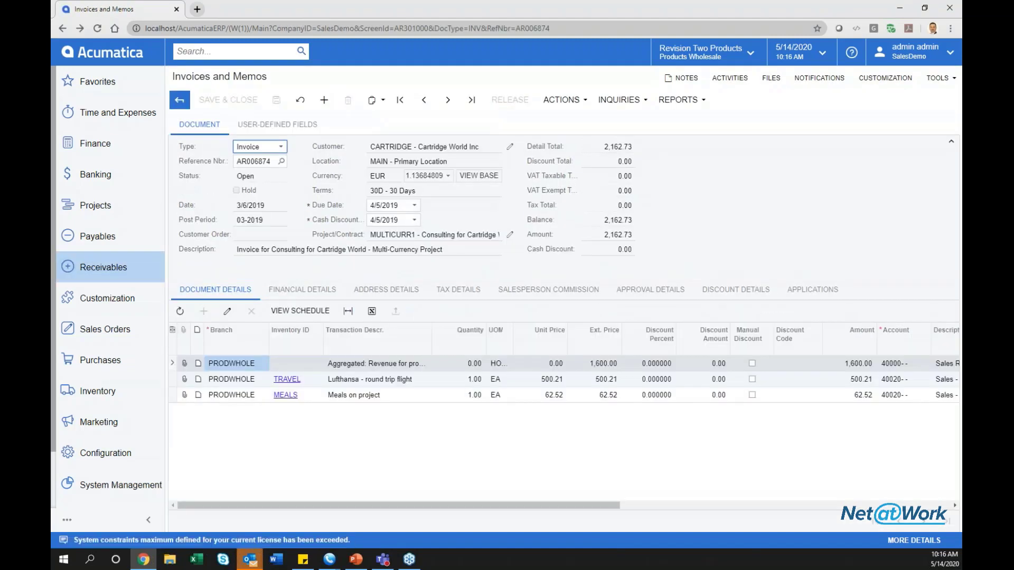
Enter 343243232 in the invoice's Referred By field and save.
left_click(279, 132)
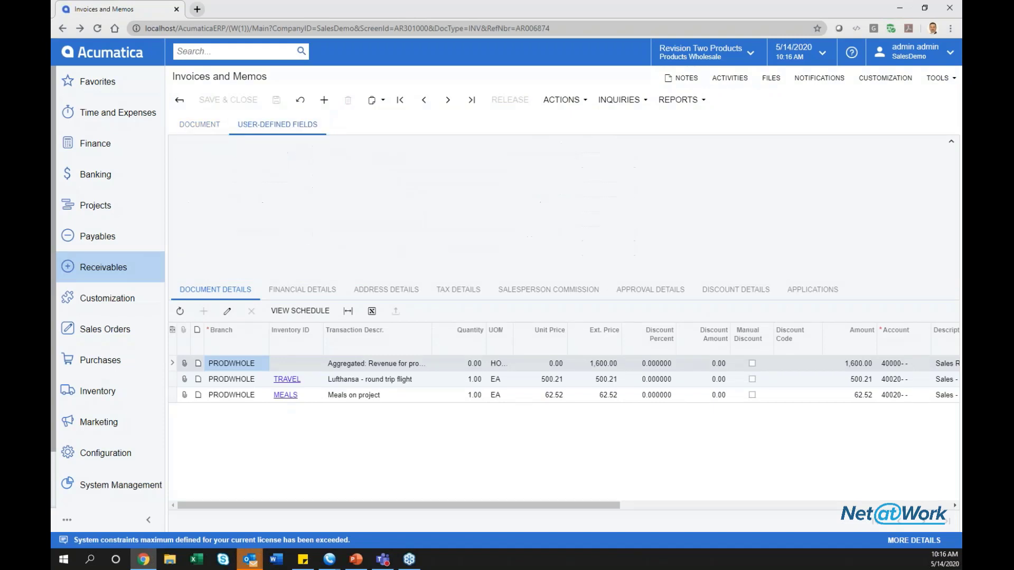
left_click(199, 127)
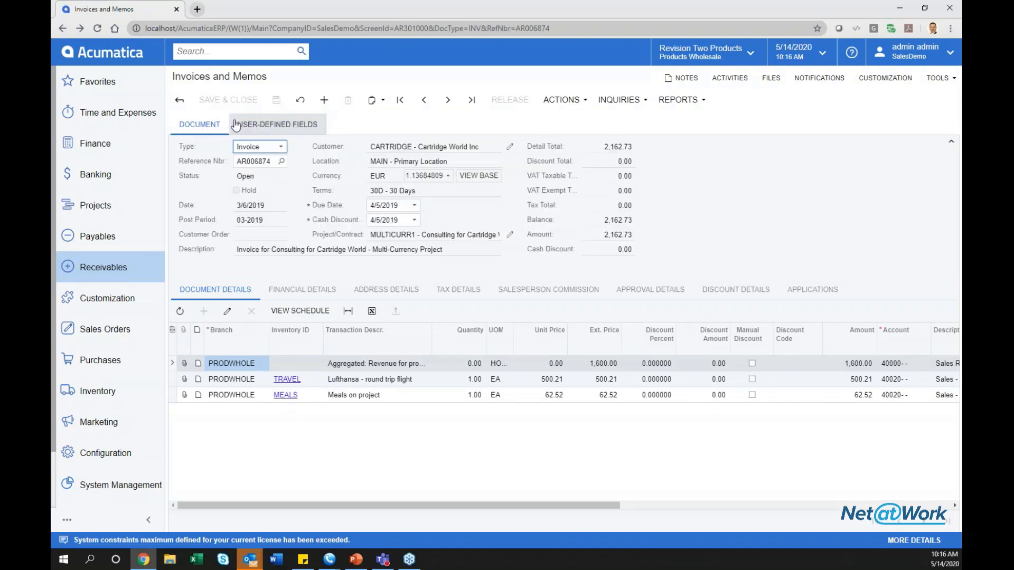
left_click(254, 125)
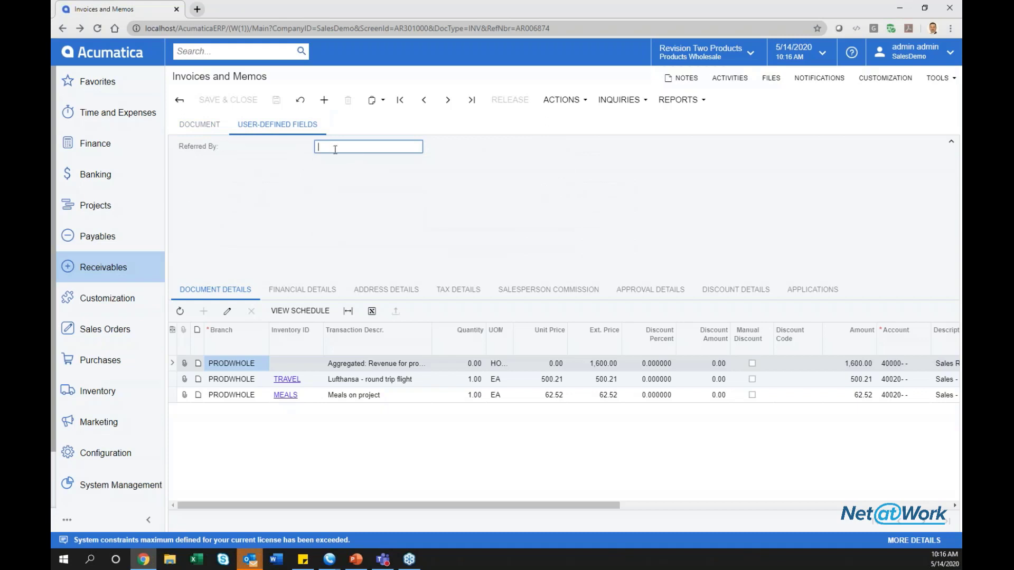
type("343243232")
left_click(276, 104)
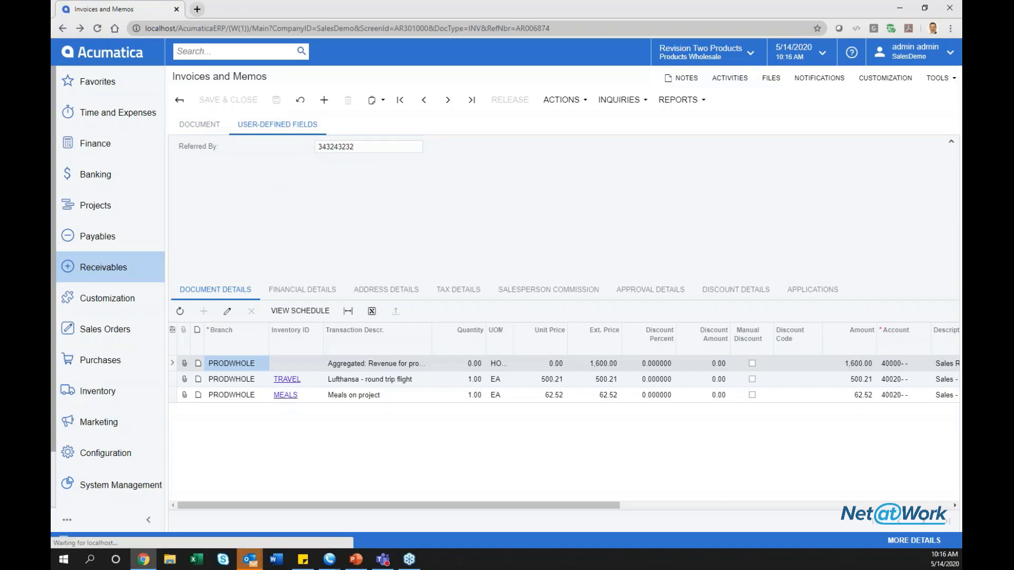
Replace the Referred By value with the referrer's first name and save the invoice.
type("Jason")
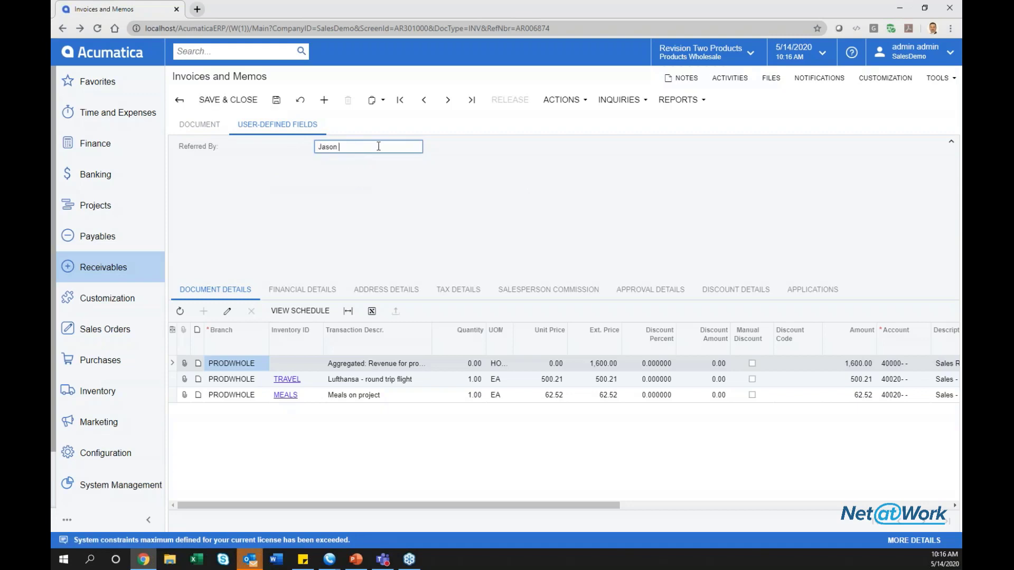
key("Tab")
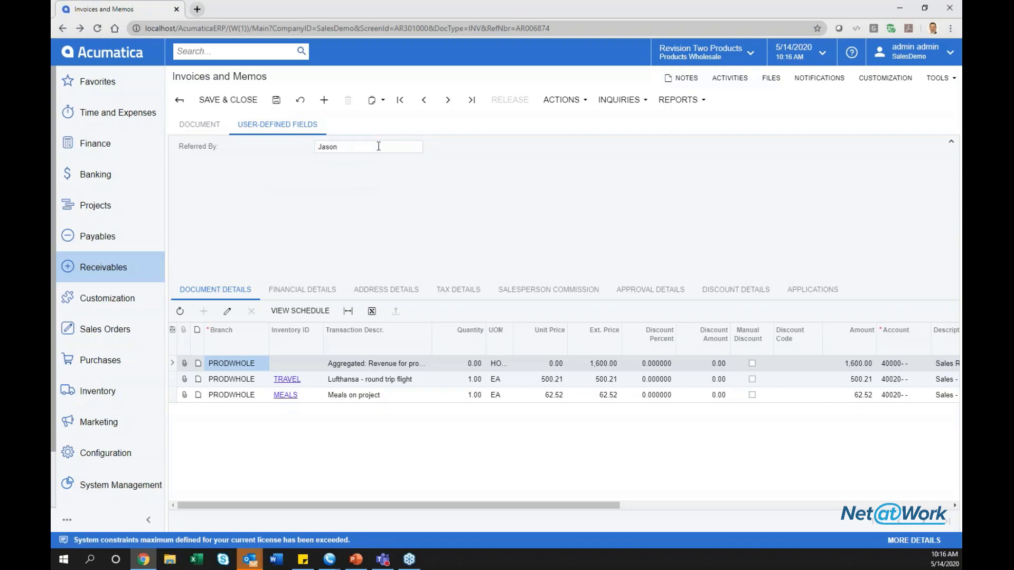
left_click(278, 104)
Open the first bill in Payables > Bills and Adjustments and view its user-defined fields.
left_click(200, 125)
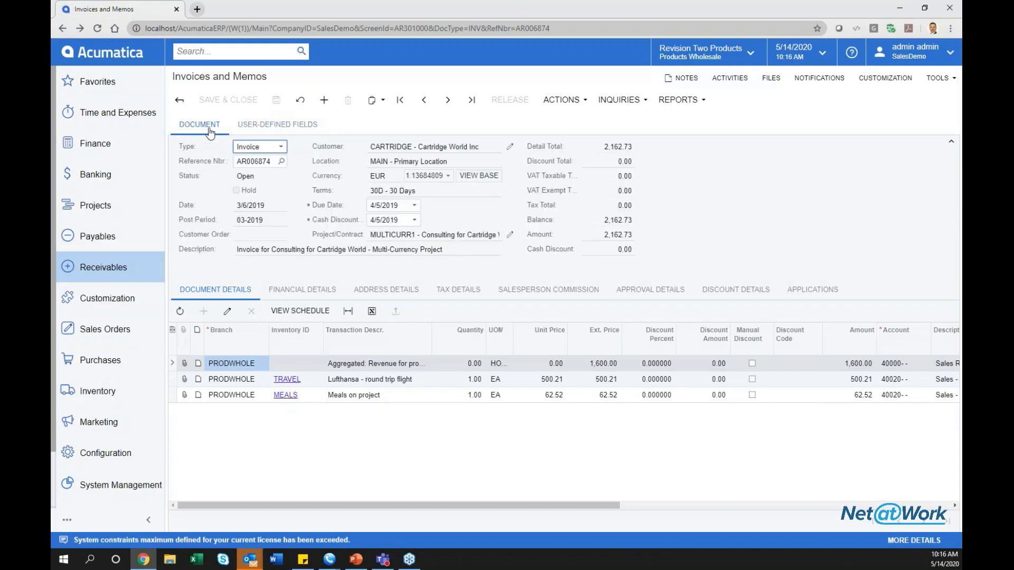
left_click(885, 78)
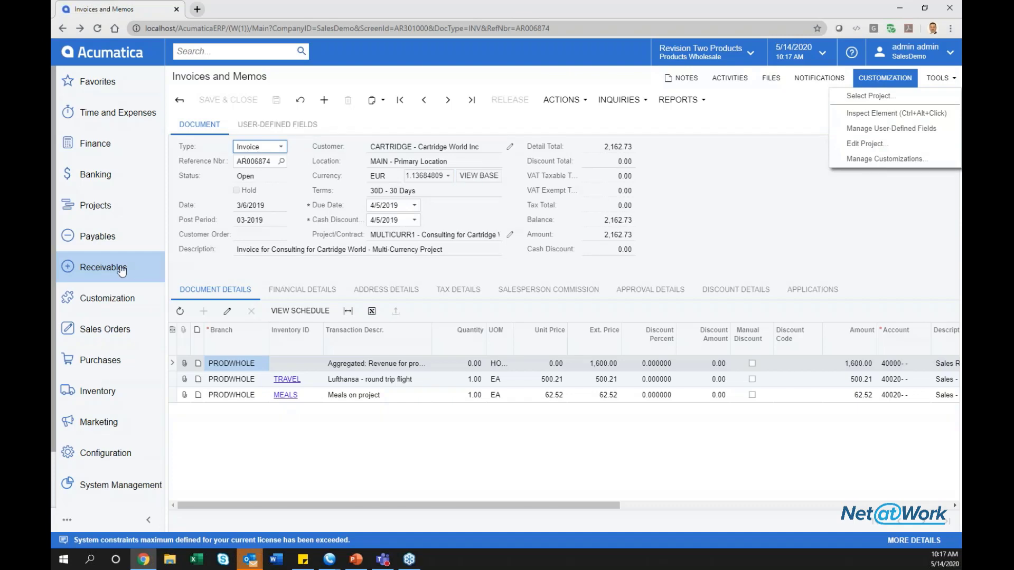
left_click(112, 238)
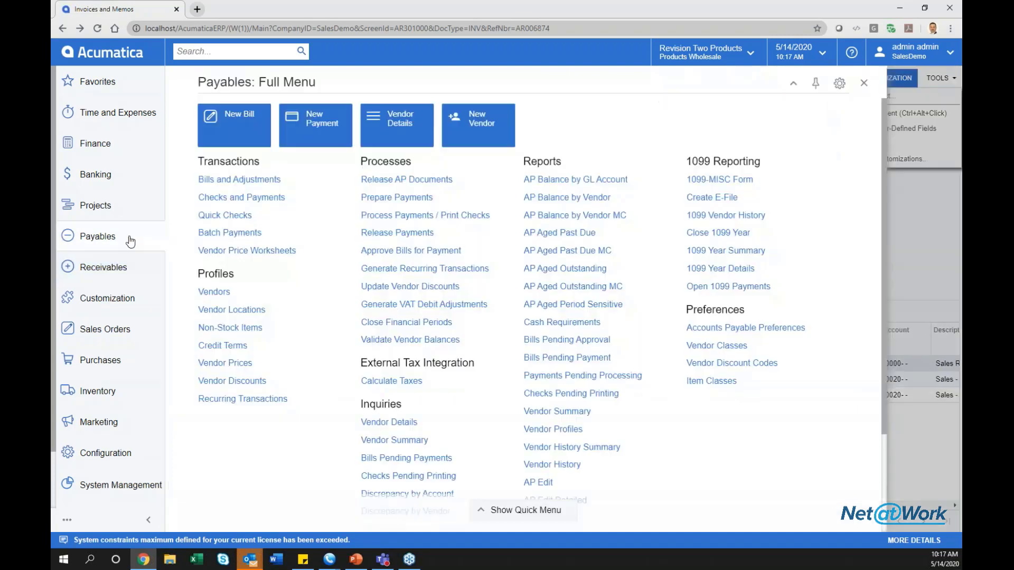
left_click(199, 197)
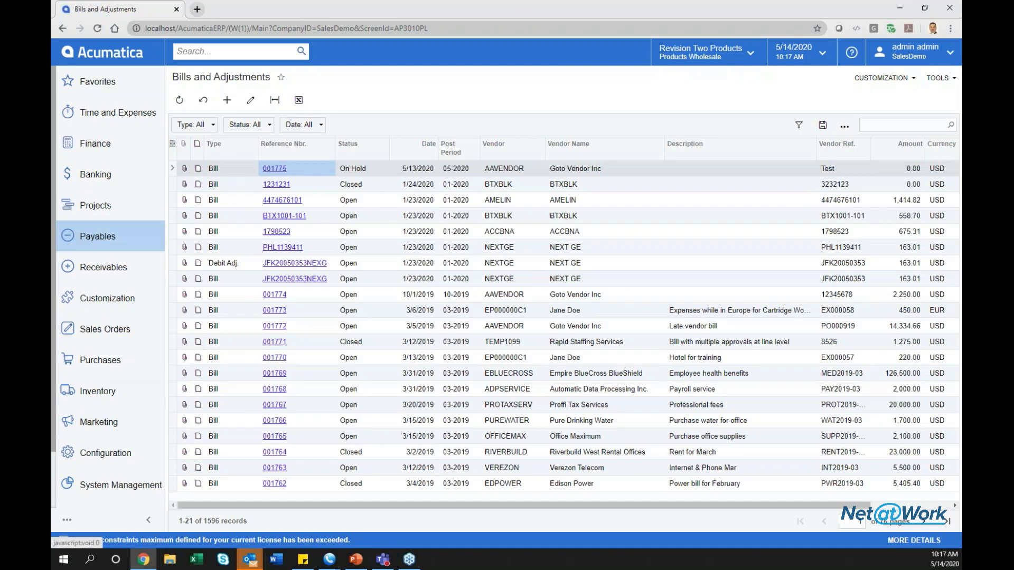
left_click(275, 168)
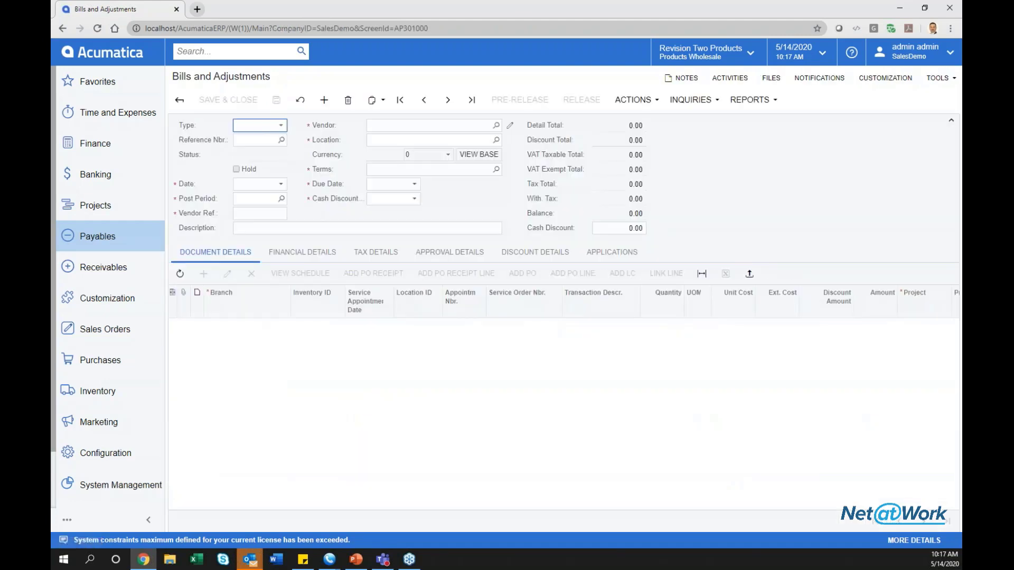
left_click(277, 124)
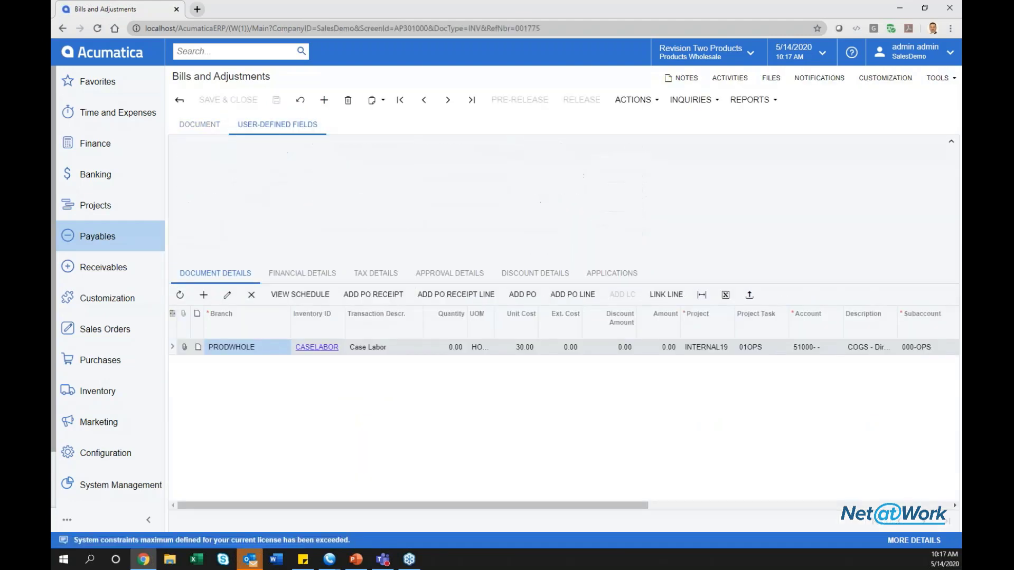
Open purchase order PO000949 from East COM Electronic Supplies for two Acer laptops.
left_click(101, 340)
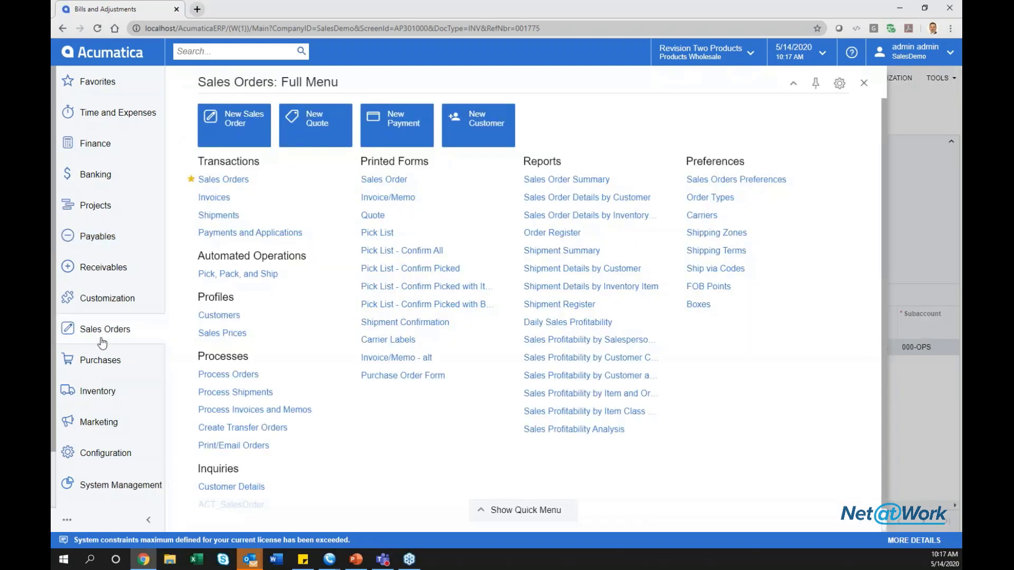
left_click(101, 362)
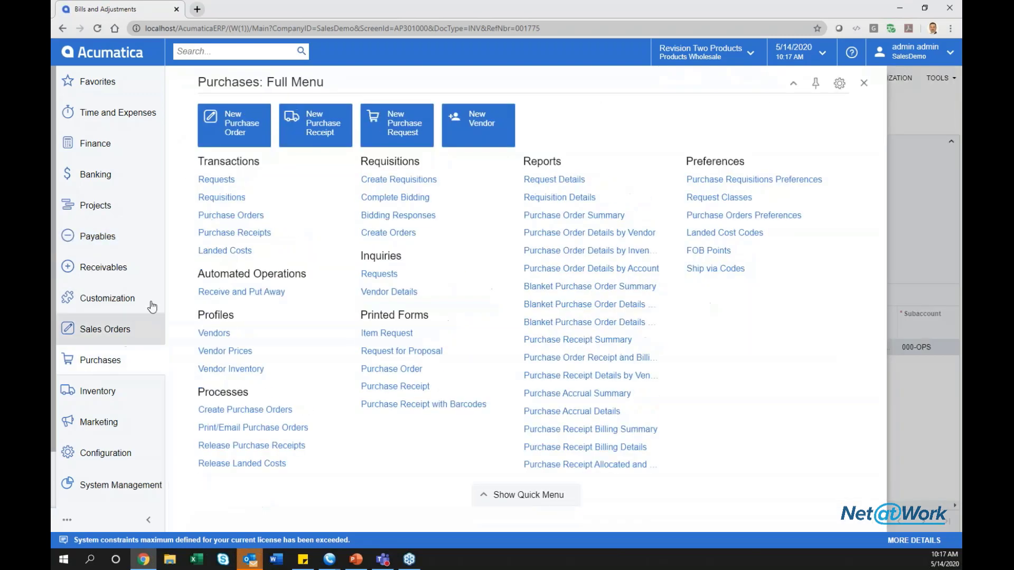
left_click(223, 215)
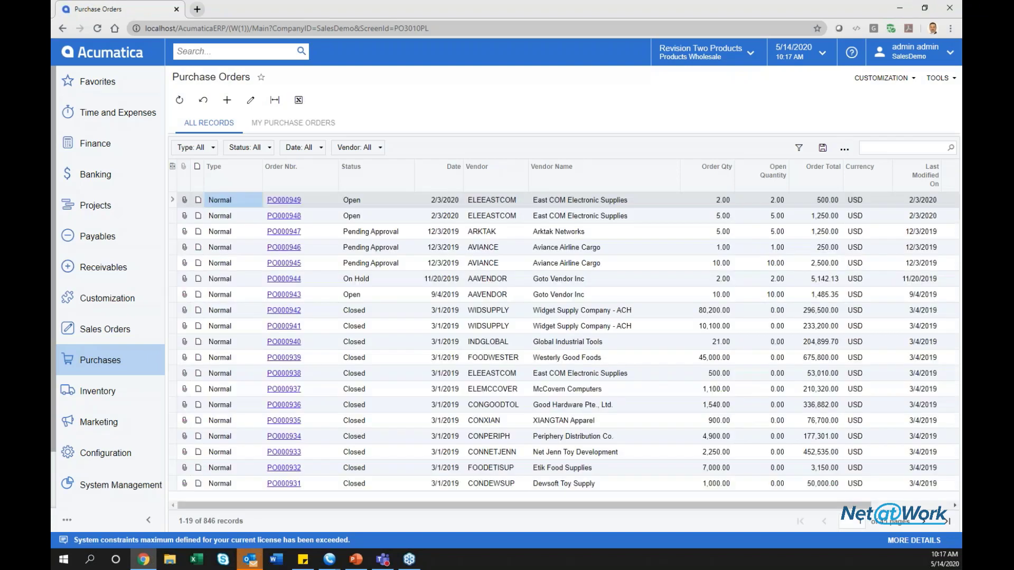
left_click(286, 201)
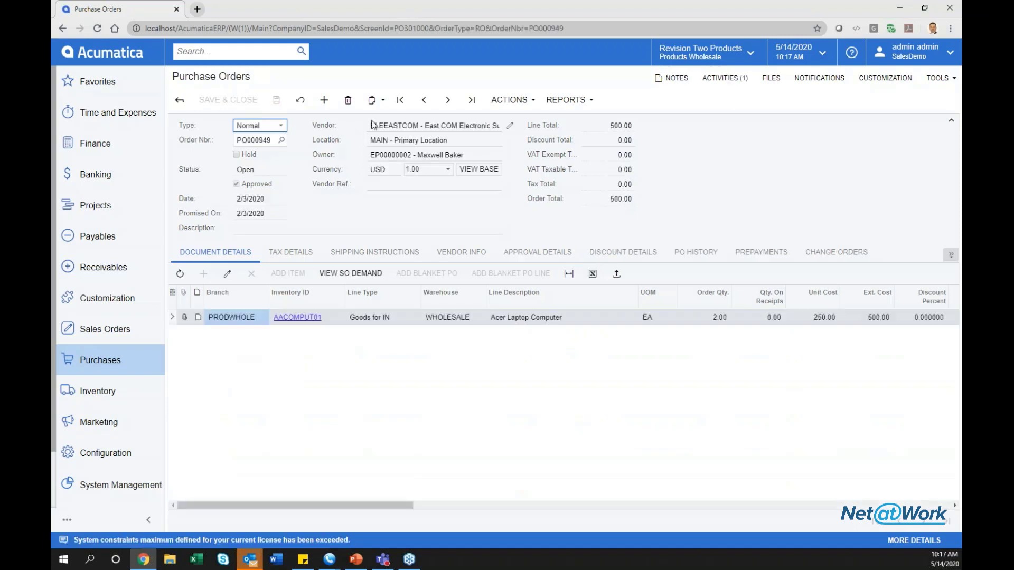
Show the CUSTOMIZATION menu on purchase order PO000949.
left_click(884, 83)
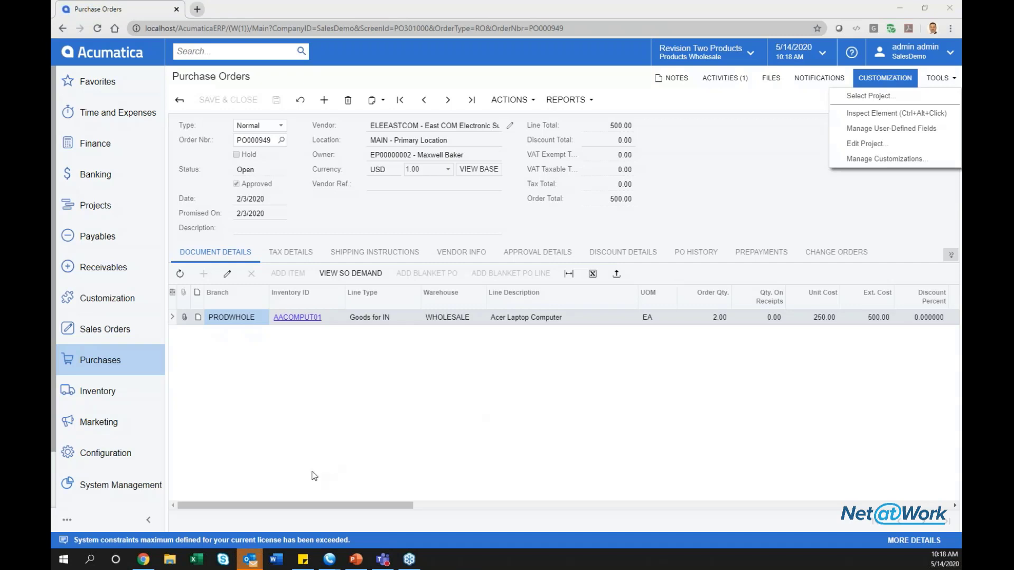
Open the most recent sales order, SO004789, from the Sales Orders list.
left_click(88, 301)
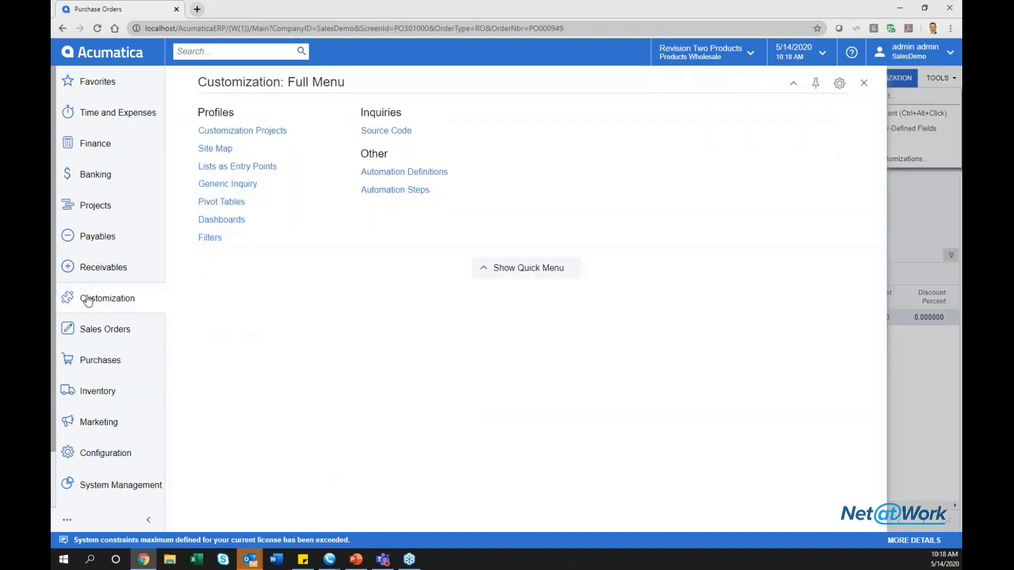
left_click(91, 328)
left_click(222, 188)
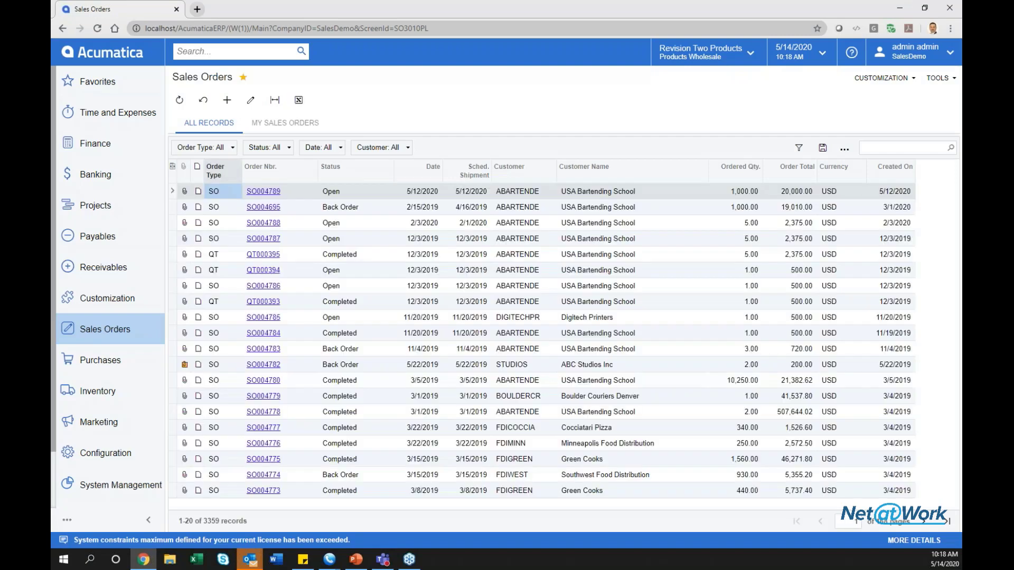
left_click(269, 192)
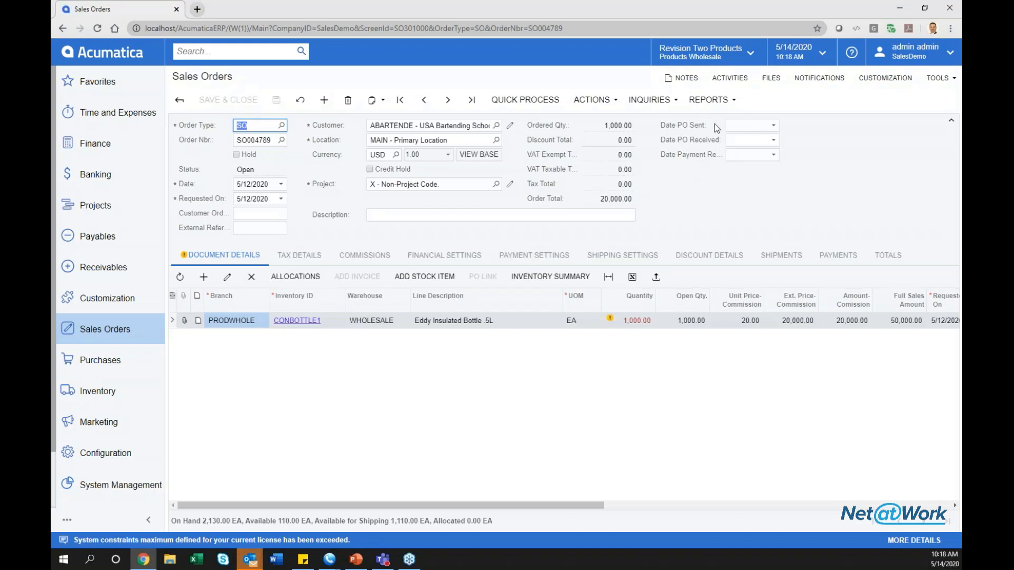
Check the Date PO Sent, Date PO Received and Date Payment Received calendars, leaving all blank.
left_click(774, 126)
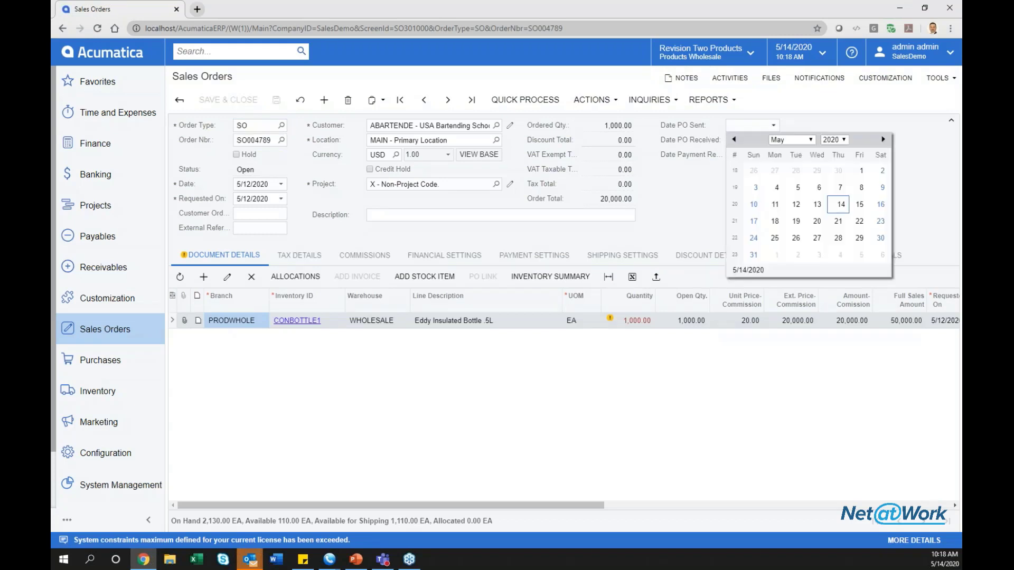
left_click(790, 121)
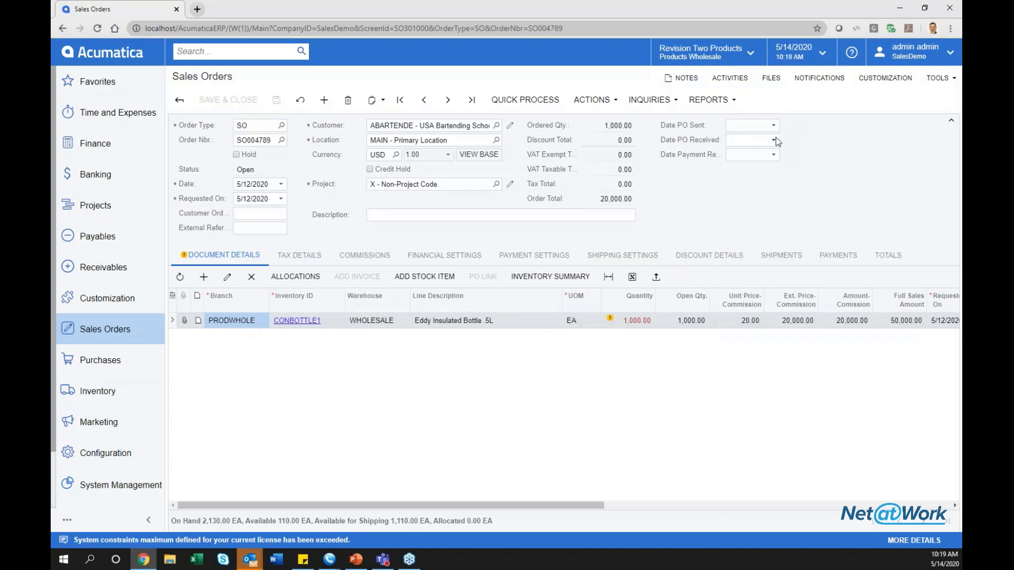
left_click(774, 139)
left_click(797, 127)
left_click(776, 154)
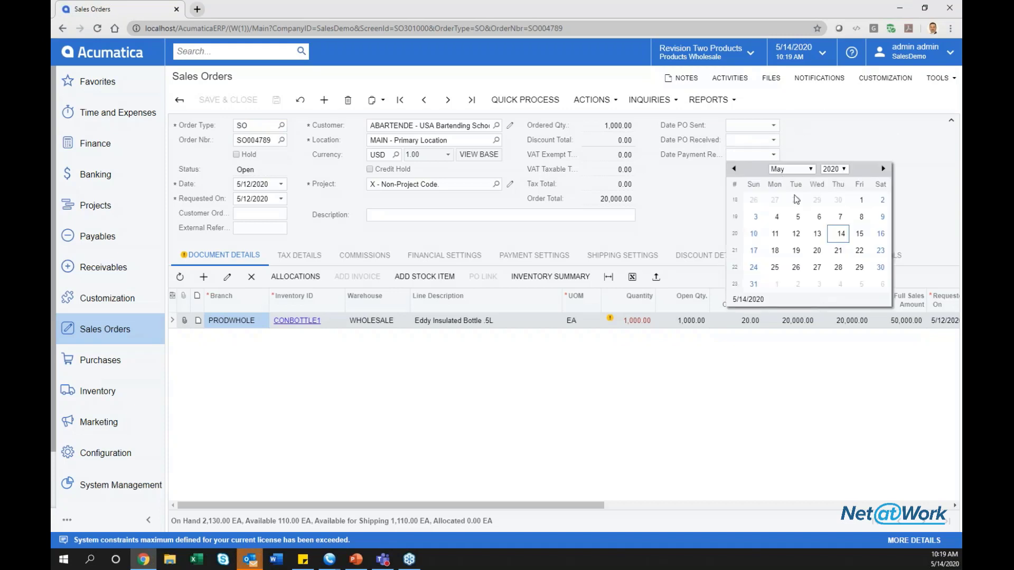
left_click(848, 151)
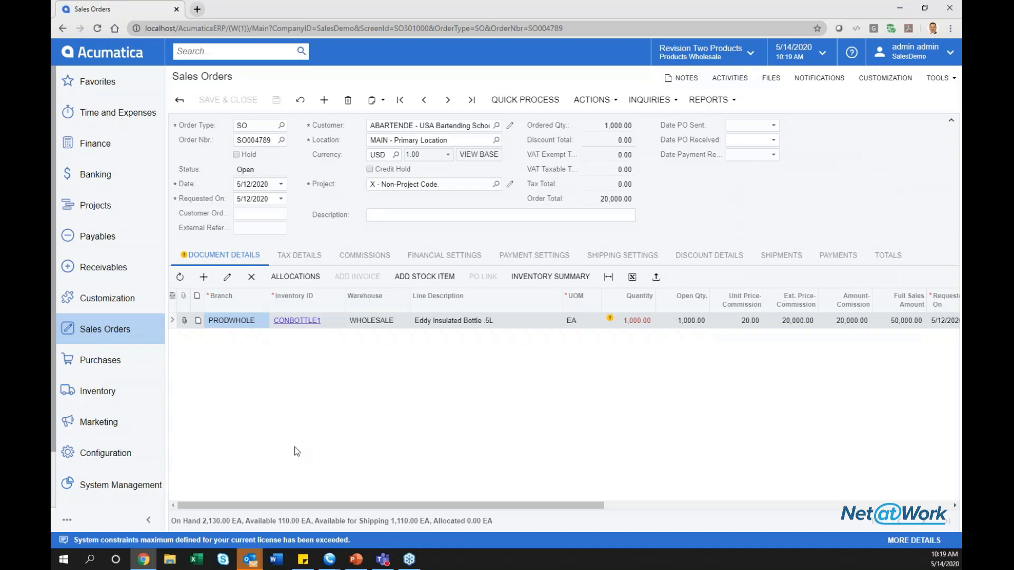
Scroll the order lines grid and bring up the screen's CUSTOMIZATION menu.
left_click_drag(389, 505, 459, 509)
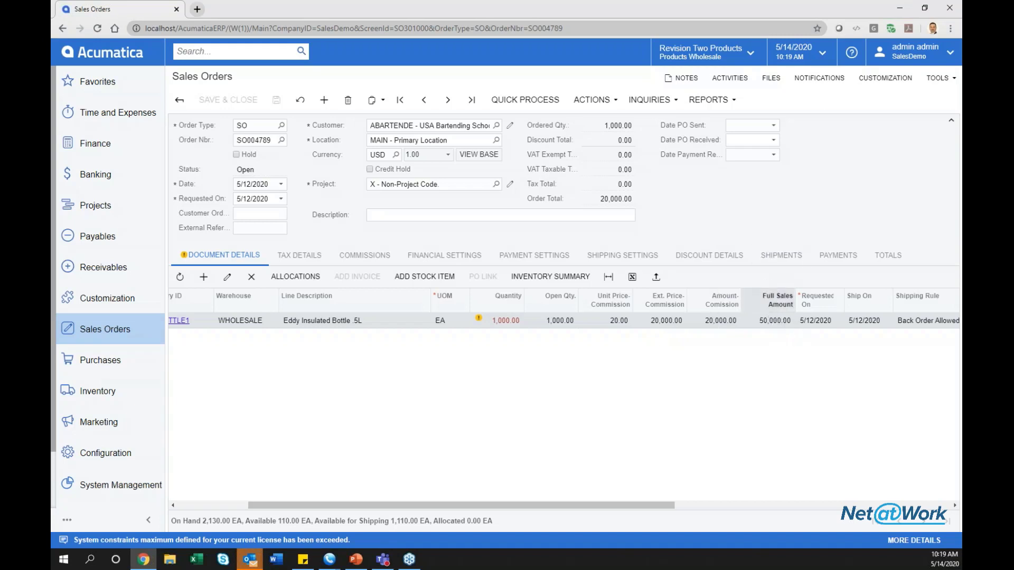
left_click_drag(637, 507, 565, 506)
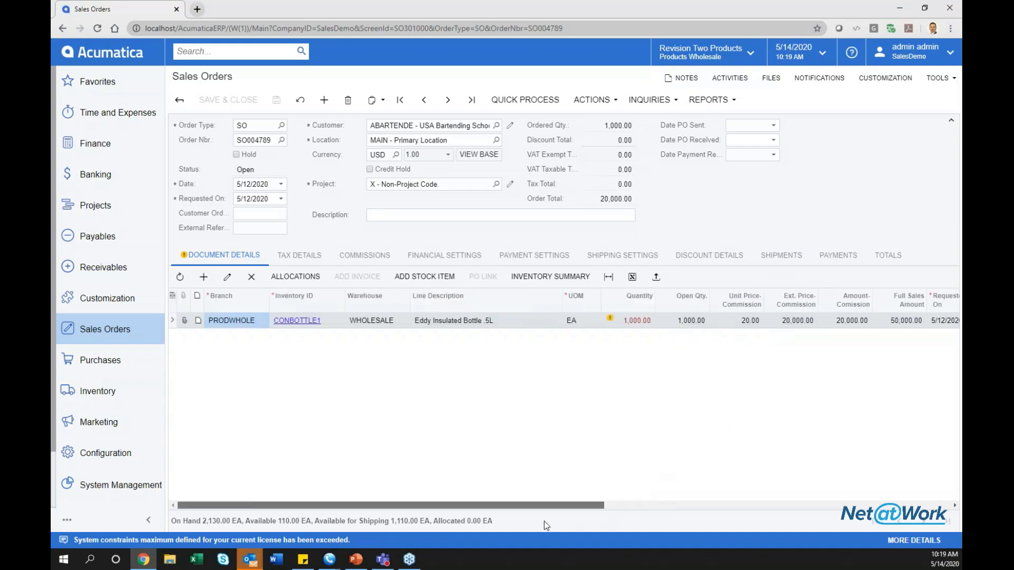
left_click(915, 79)
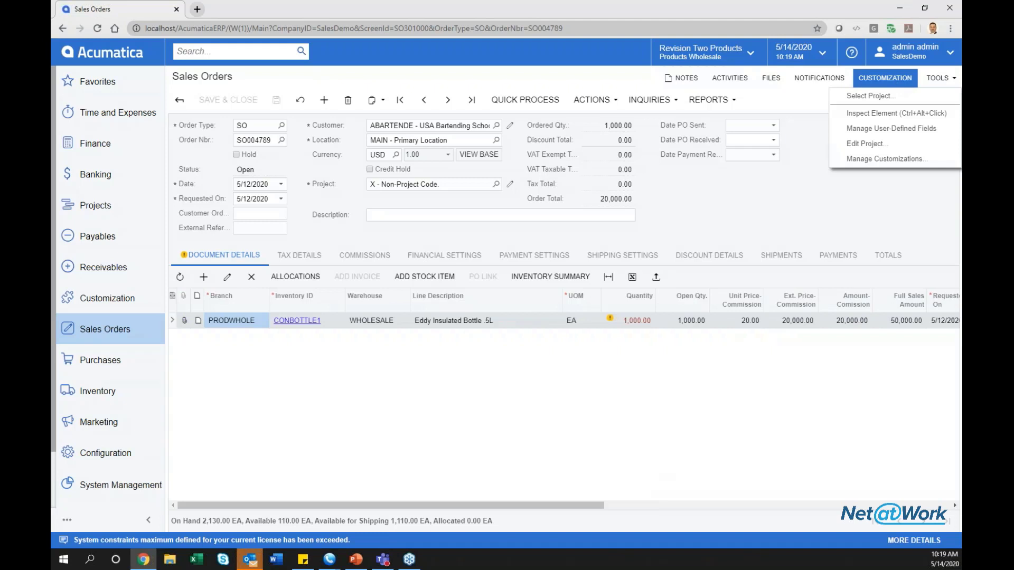
Open SO301000 Sales Orders in the Actium project editor and expand the first header column.
left_click(886, 149)
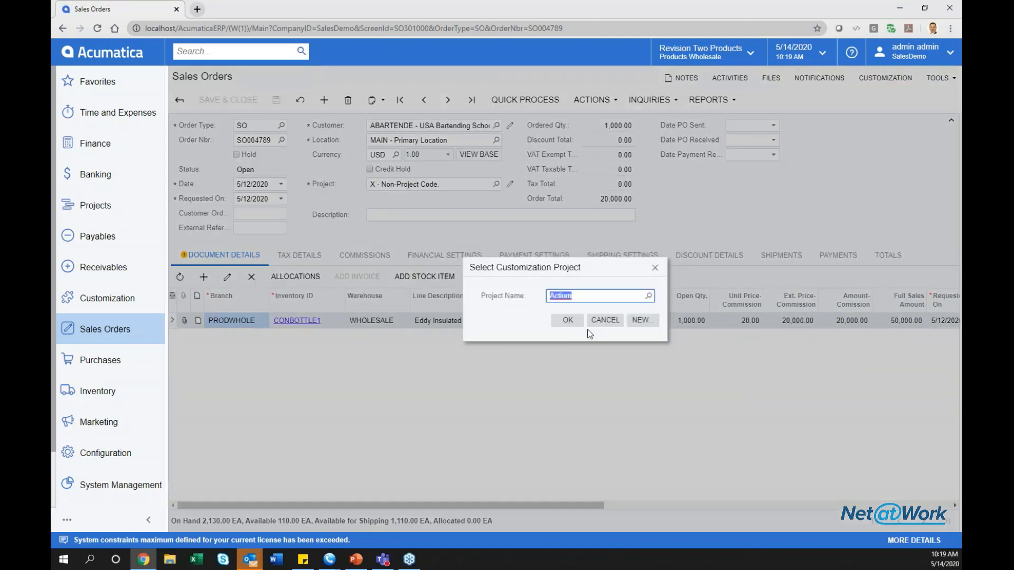
left_click(567, 320)
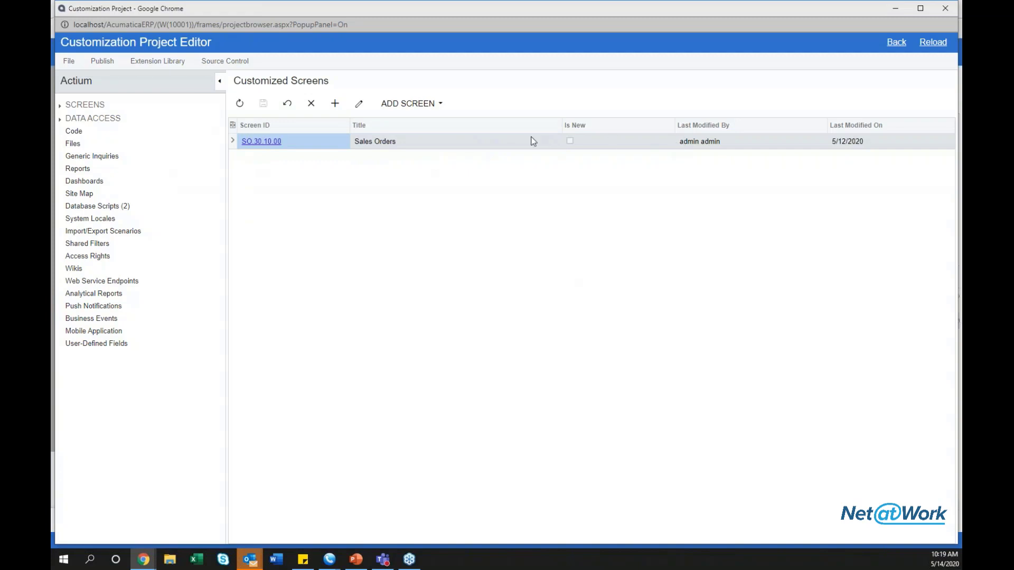
left_click(265, 145)
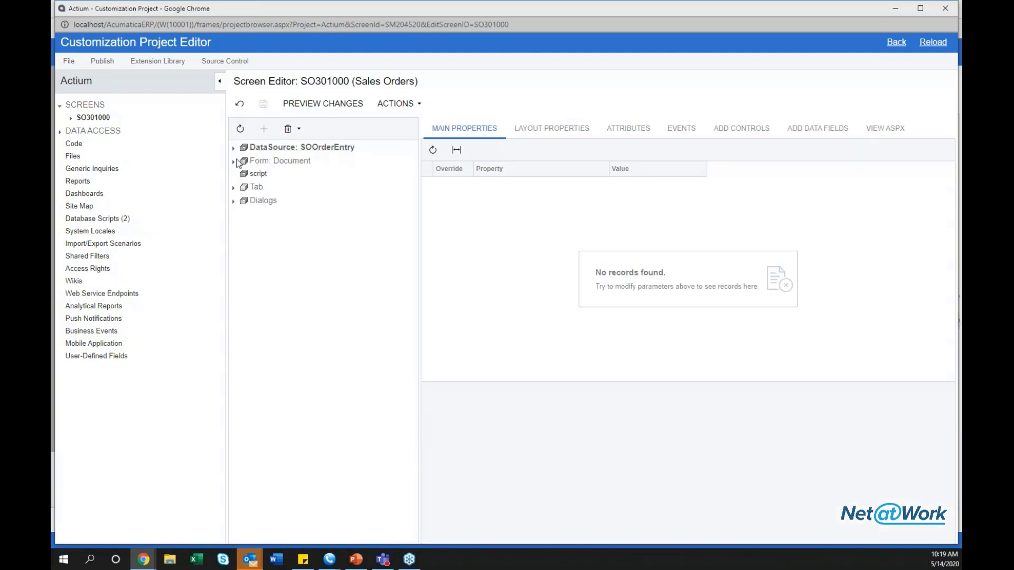
left_click(234, 162)
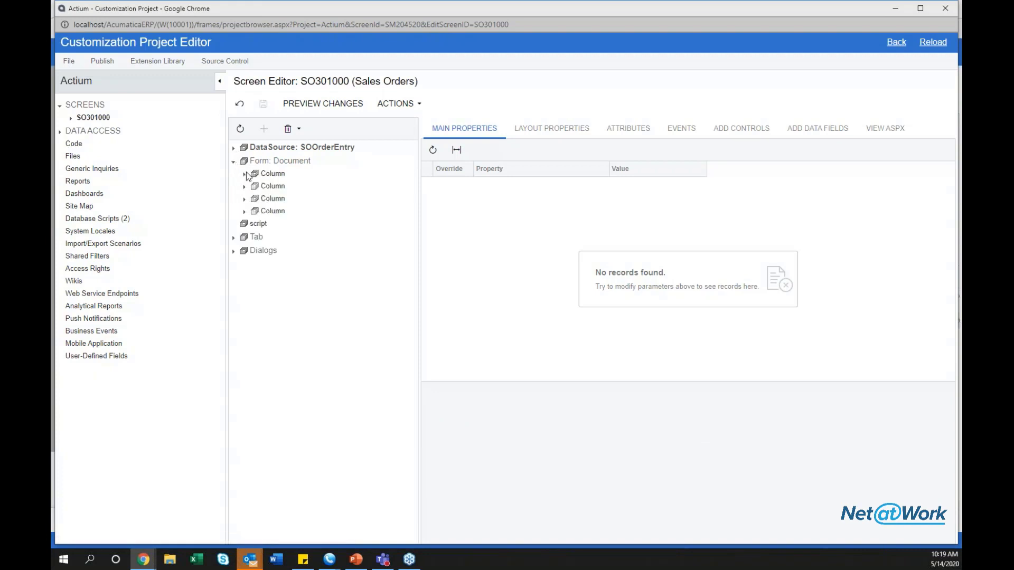
left_click(245, 174)
left_click(245, 174)
left_click(245, 174)
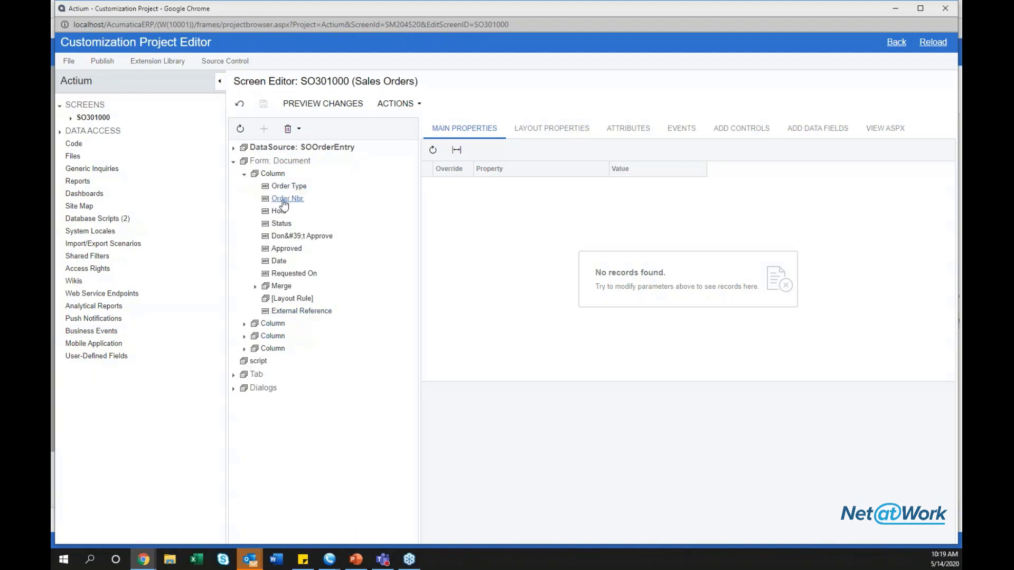
Compare with the Sales Orders window, then expand the remaining columns down to the date fields.
mouse_move(154, 564)
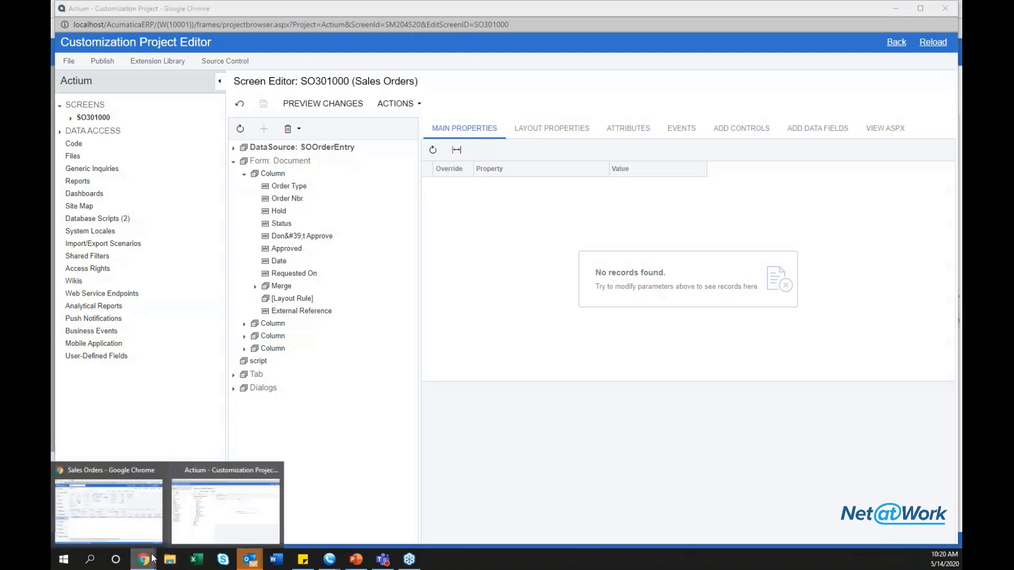
left_click(109, 504)
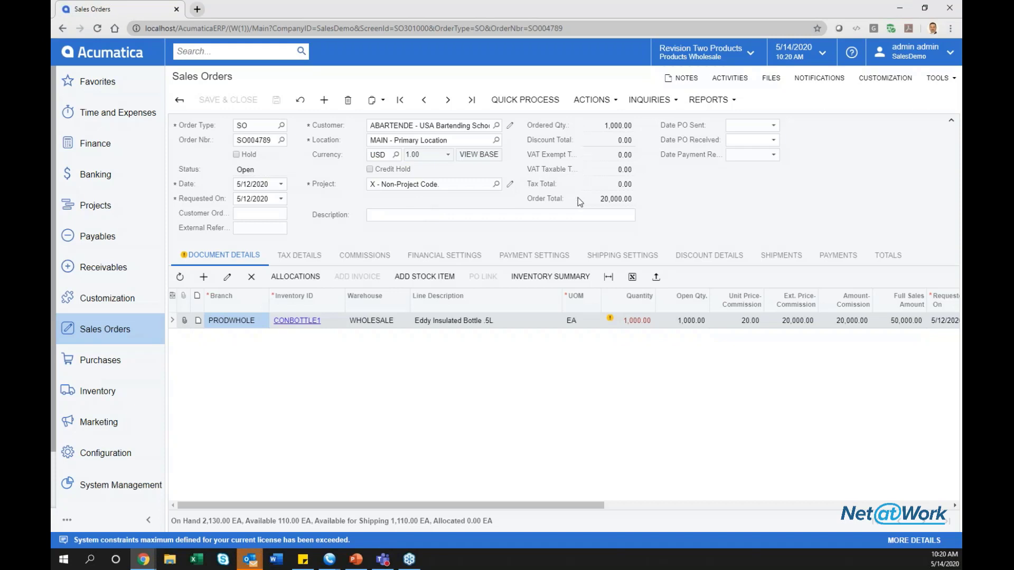
mouse_move(143, 559)
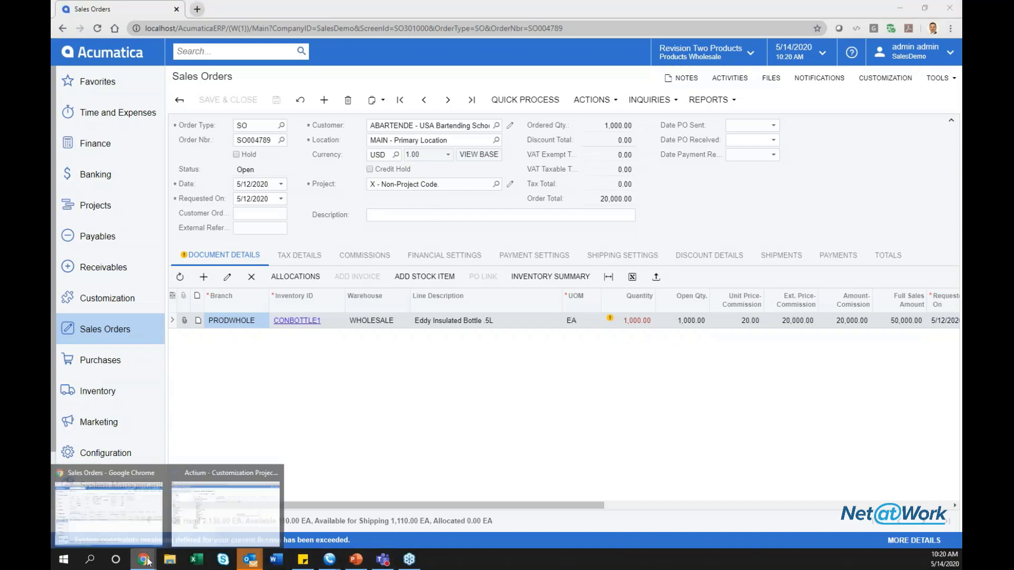
left_click(204, 525)
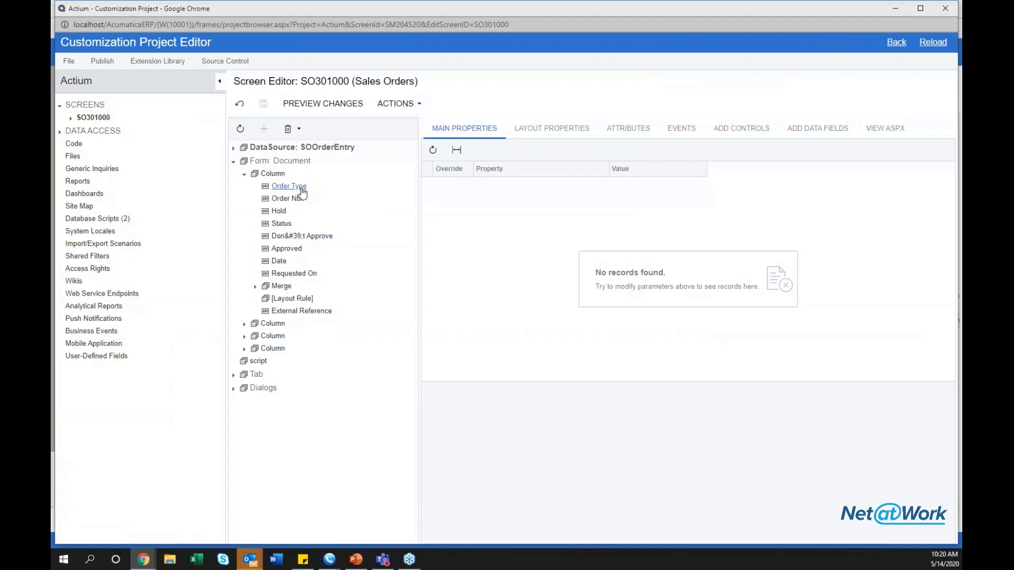
left_click(244, 324)
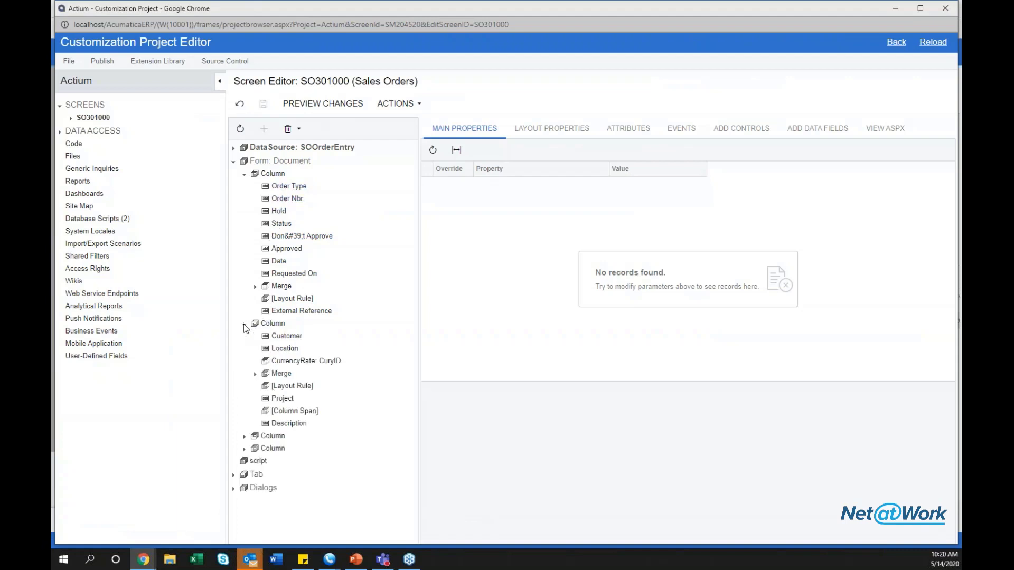
left_click(244, 436)
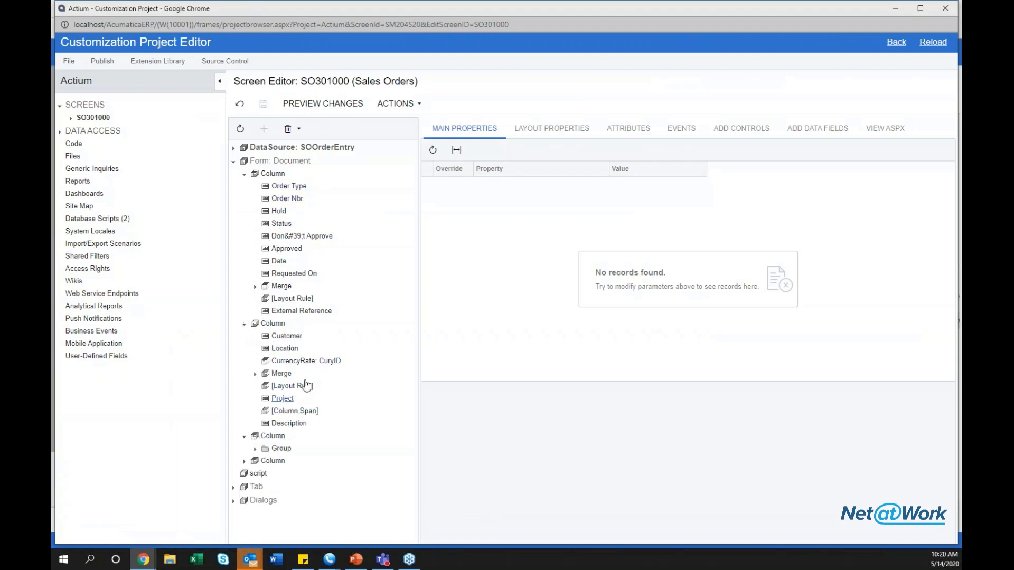
left_click(244, 462)
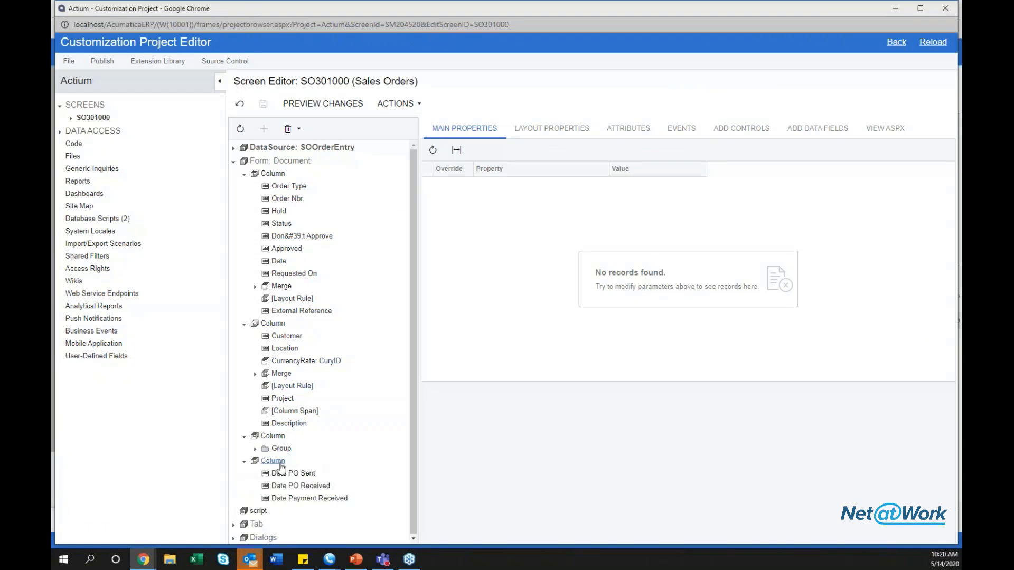
Add a new COLUMN layout rule after the date fields and start a NEW FIELD.
left_click(750, 137)
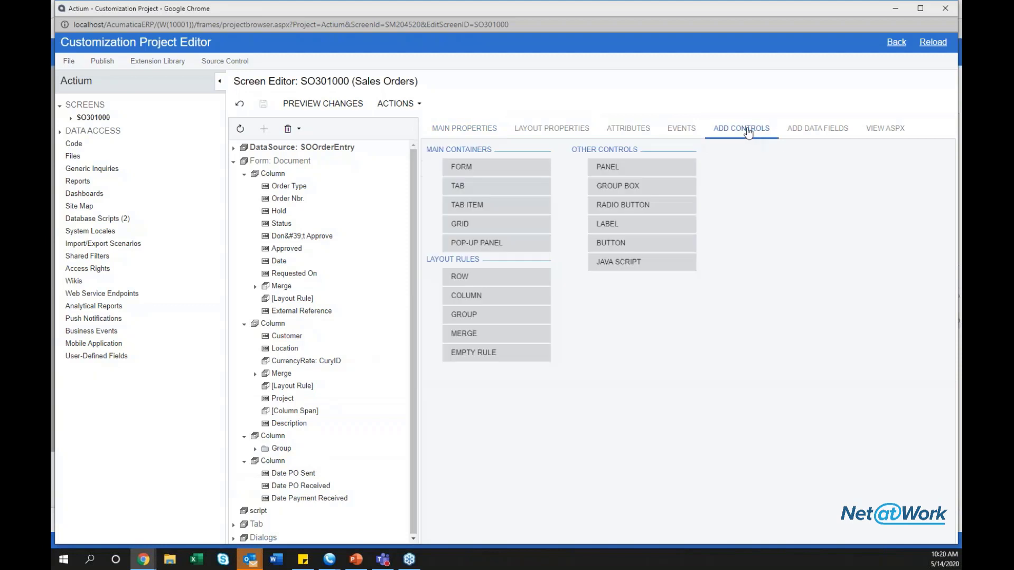
left_click_drag(475, 304, 301, 166)
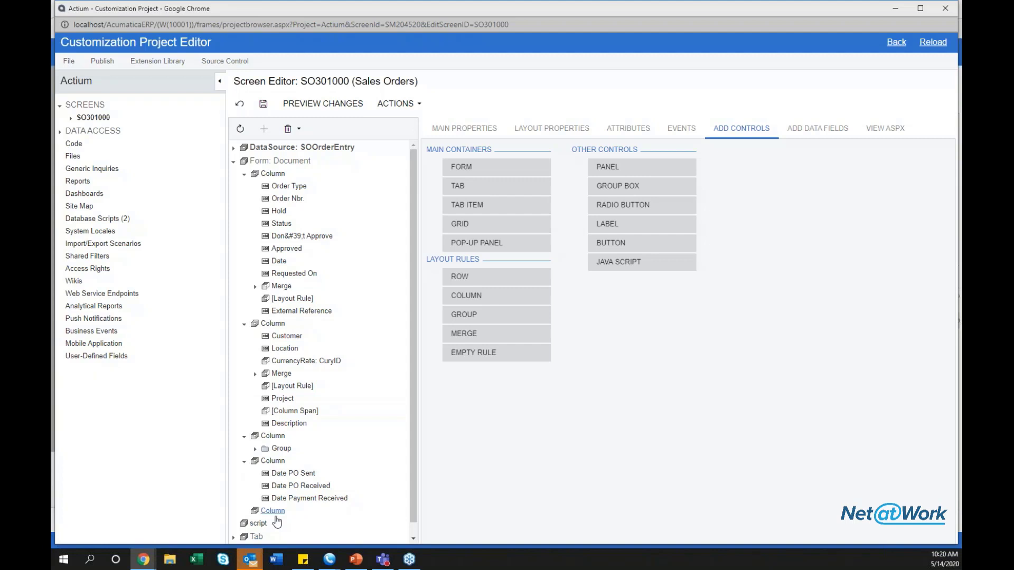
left_click(273, 511)
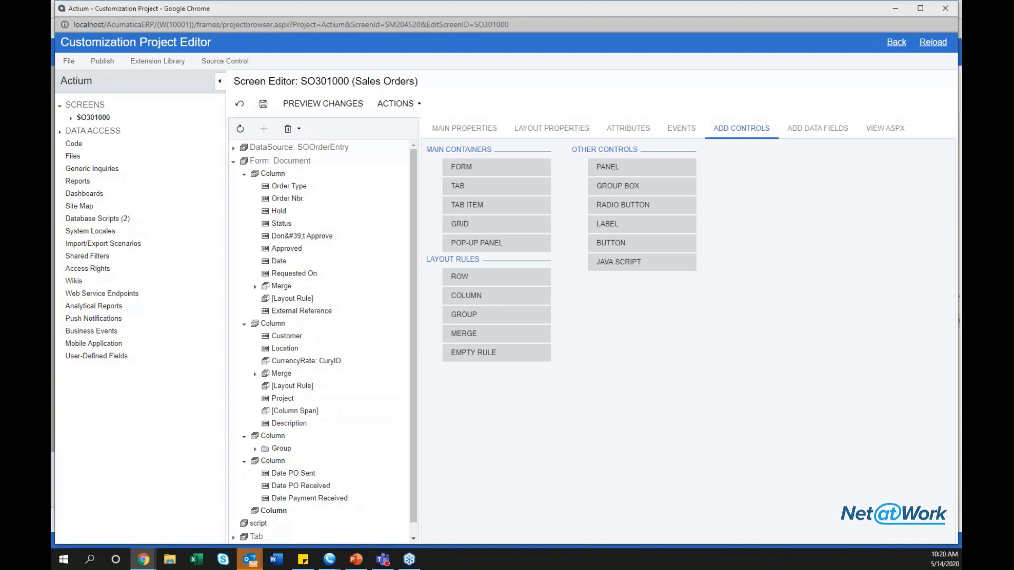
left_click(804, 133)
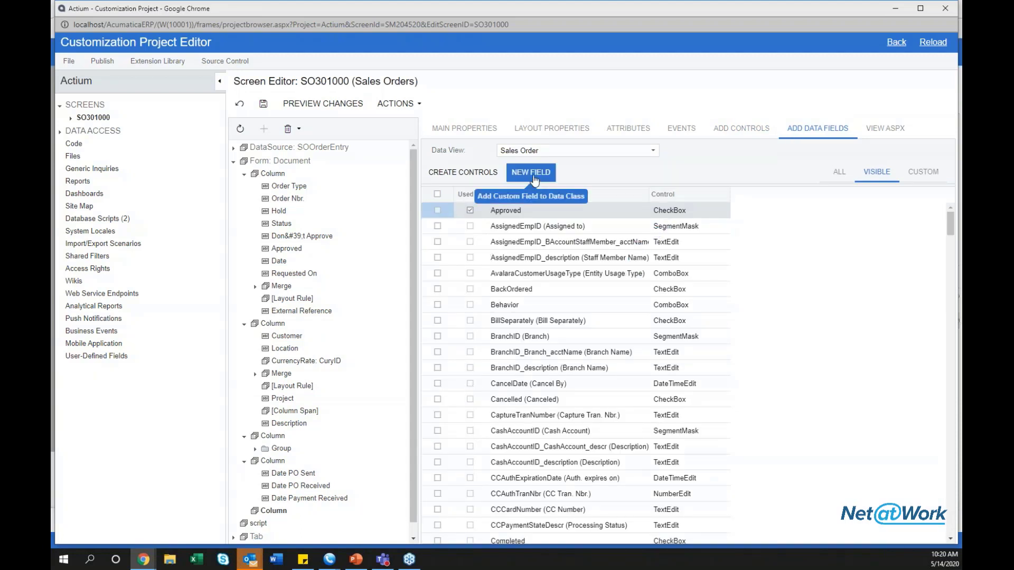
left_click(533, 178)
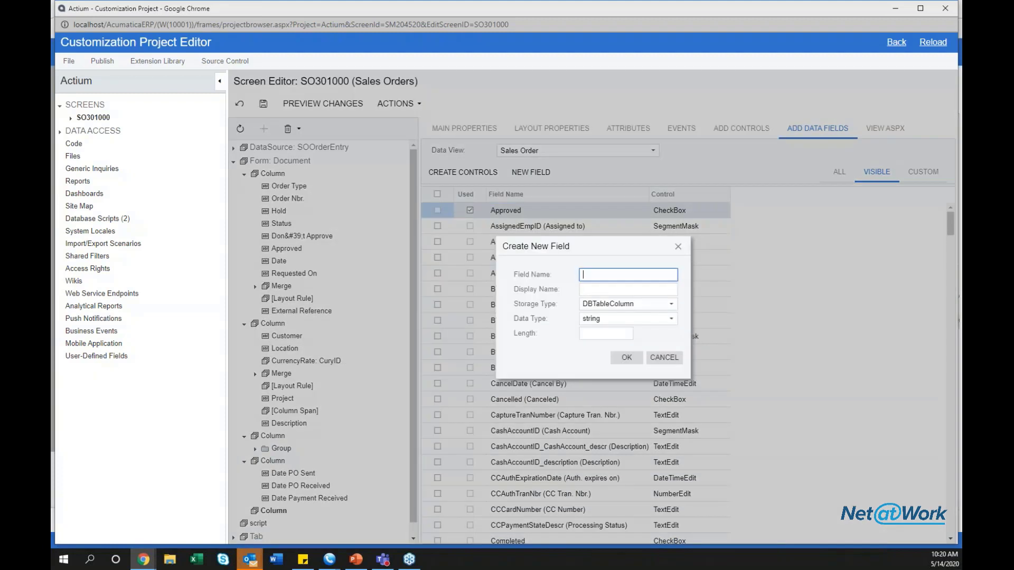
Review the Data Type options, keep string, and cancel the Create New Field dialog.
left_click(597, 321)
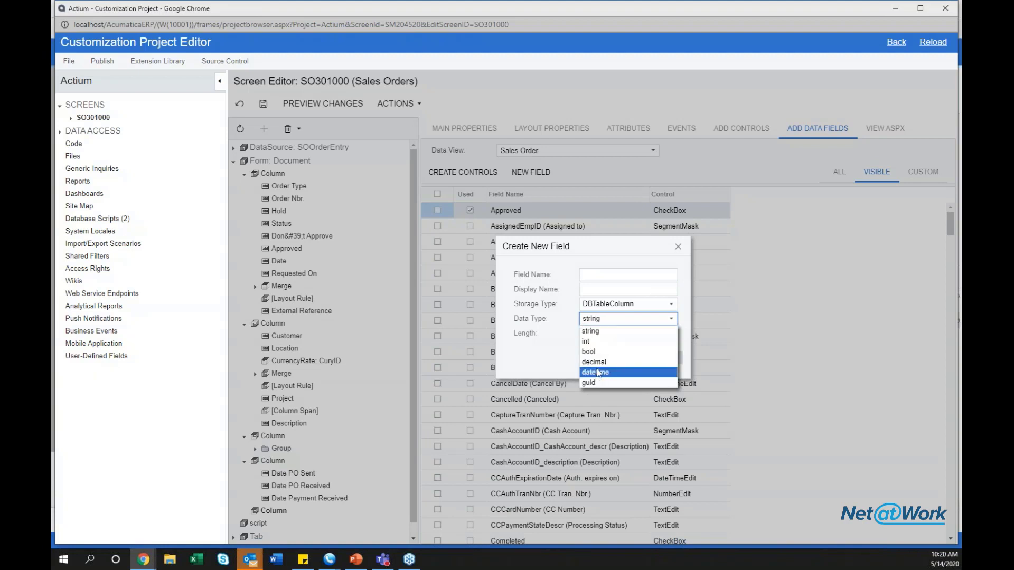
left_click(625, 321)
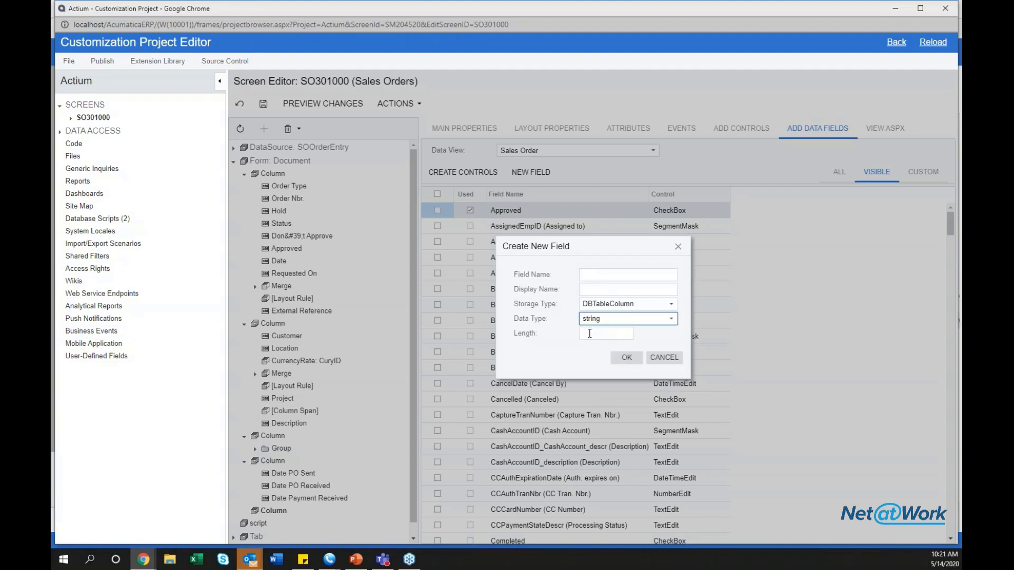
left_click(659, 359)
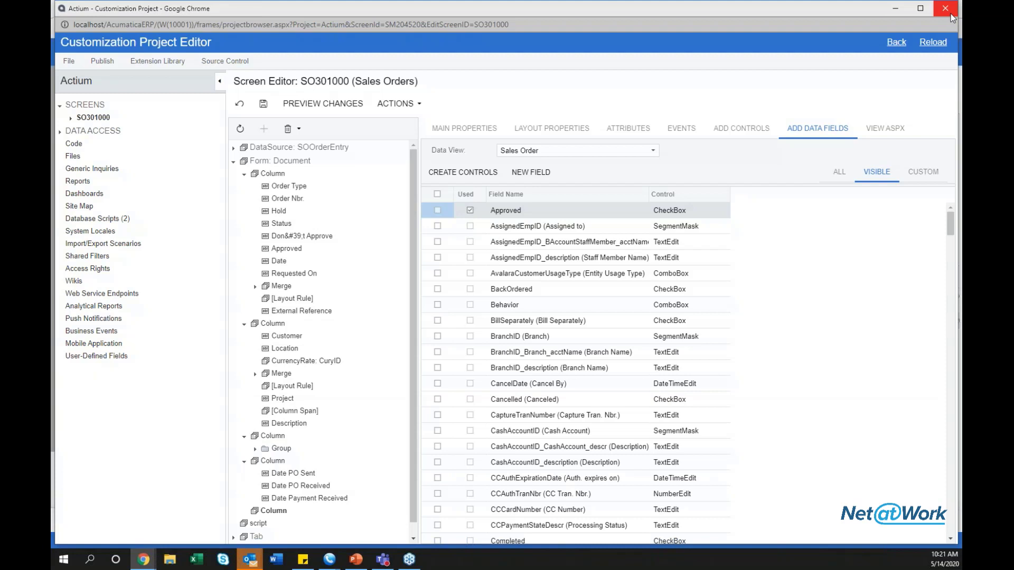
Close the Customization Project Editor and leave without saving changes.
left_click(947, 9)
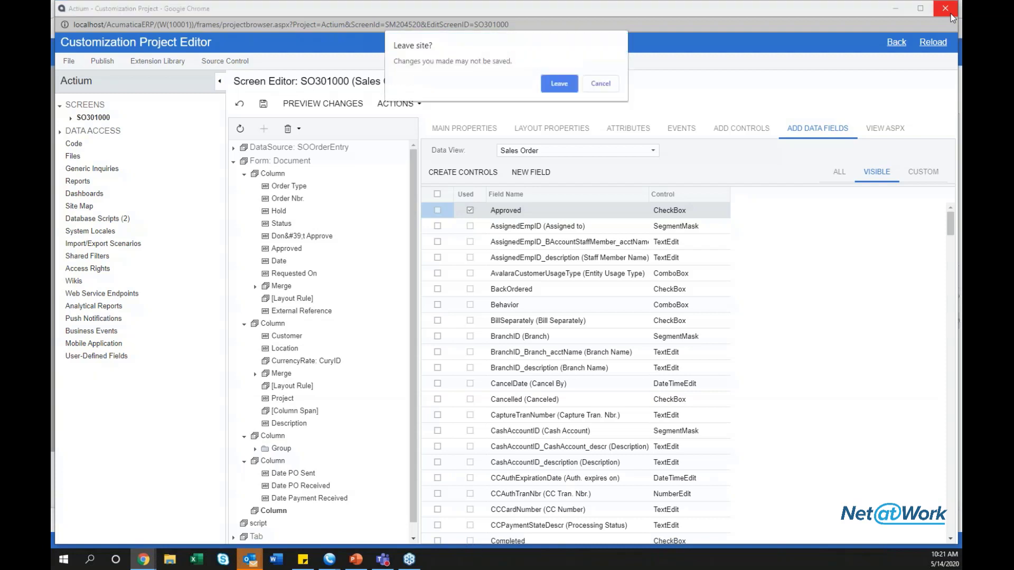
left_click(559, 84)
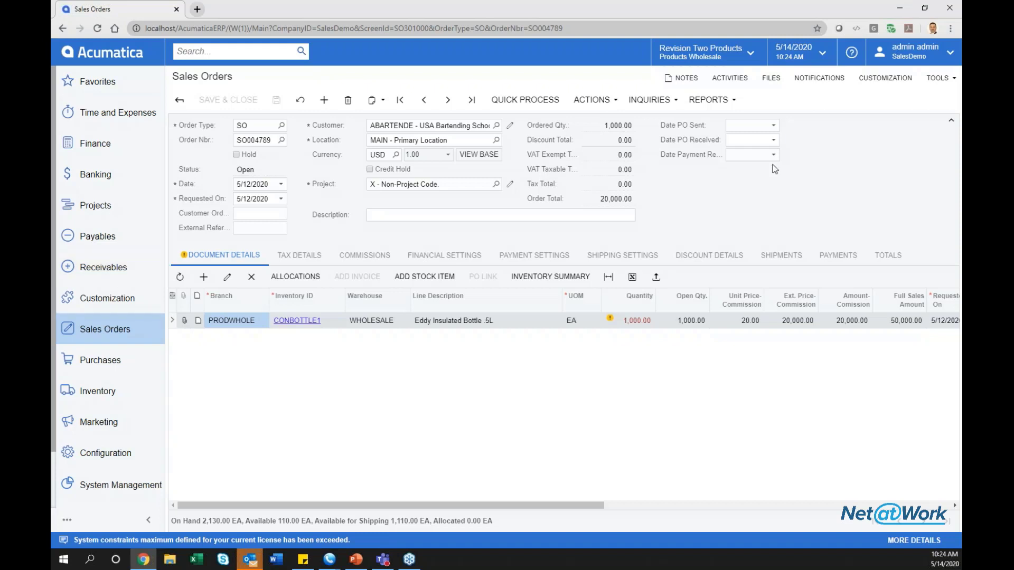
Sign out and sign back in to the SalesDemo company.
left_click(896, 58)
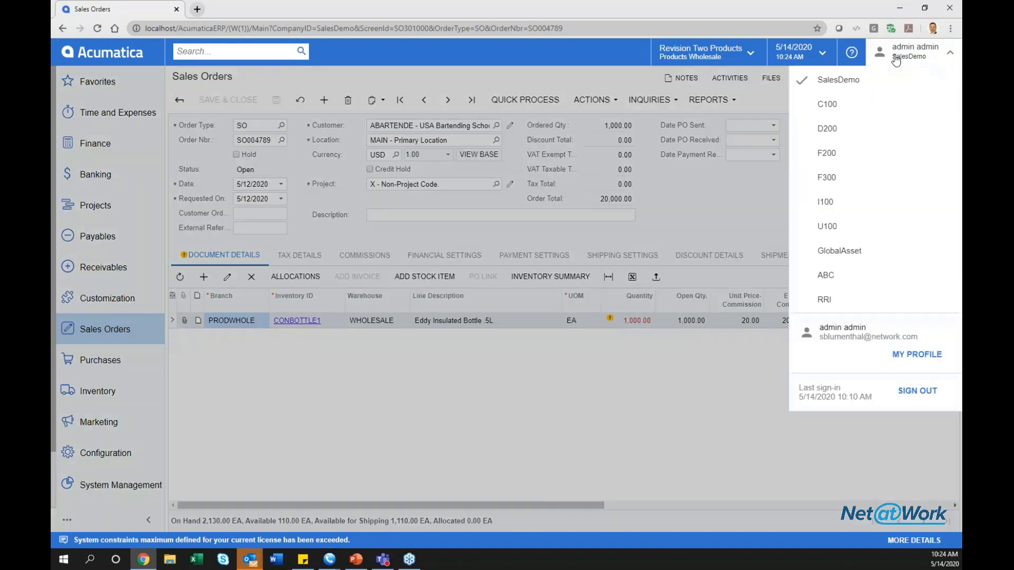
left_click(915, 390)
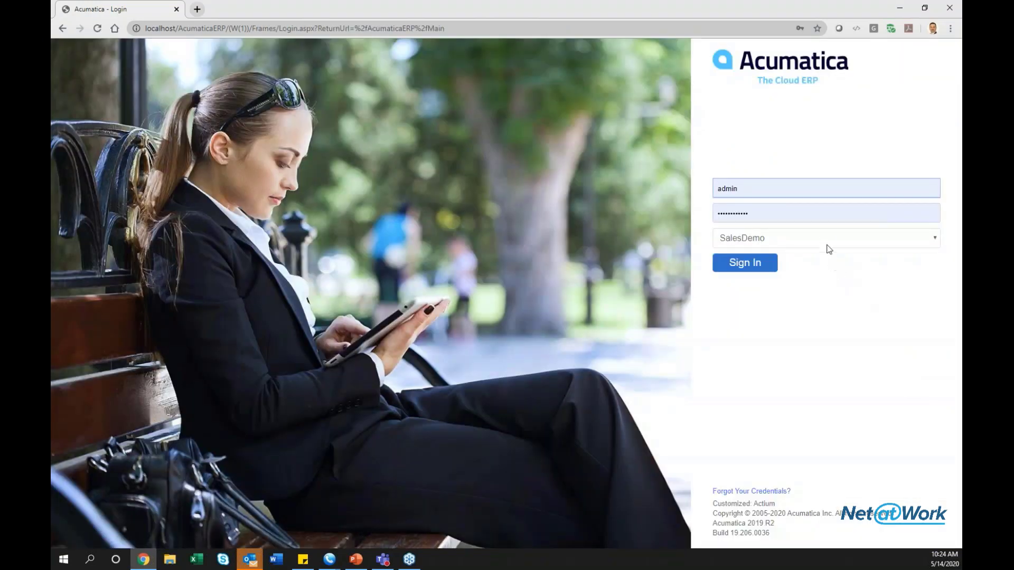
left_click(828, 243)
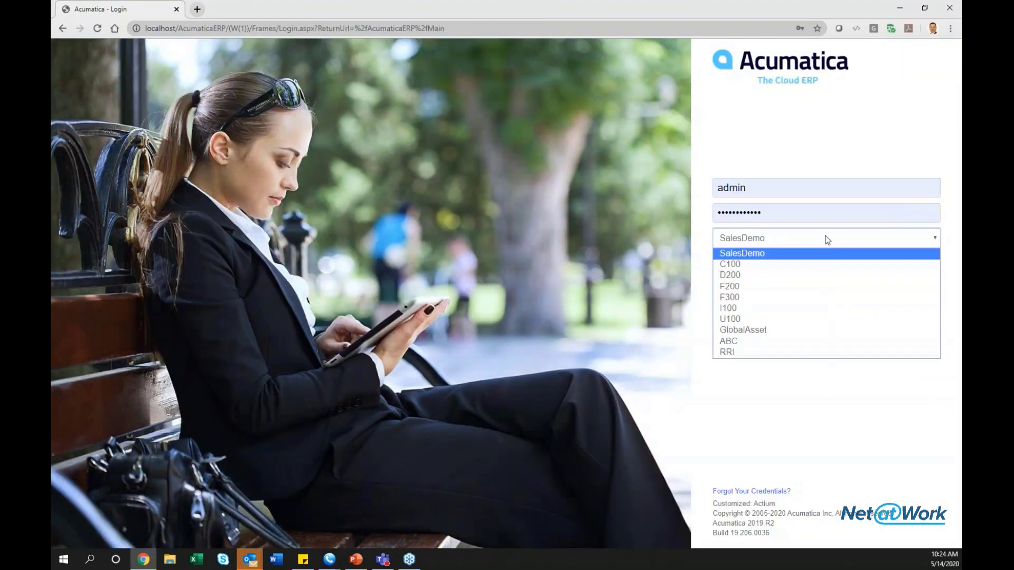
left_click(822, 253)
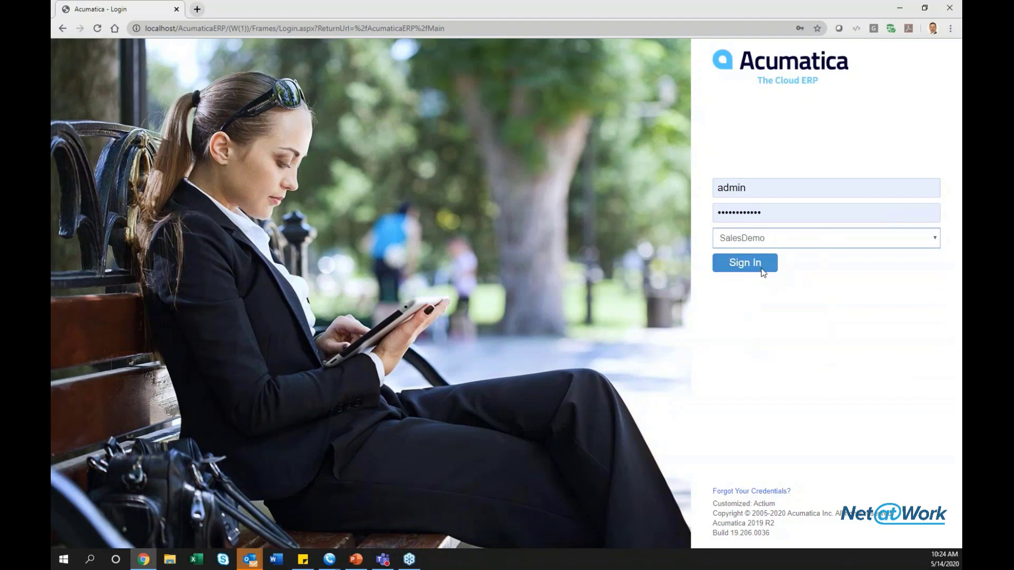
left_click(762, 268)
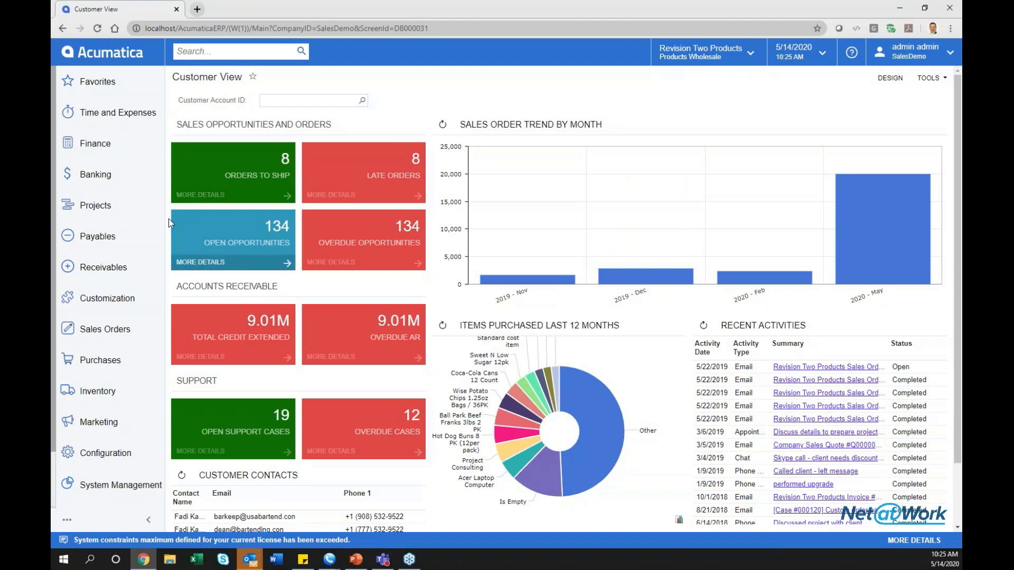
Open Receivables > Customers and edit its underlying AR-Customers generic inquiry.
left_click(134, 271)
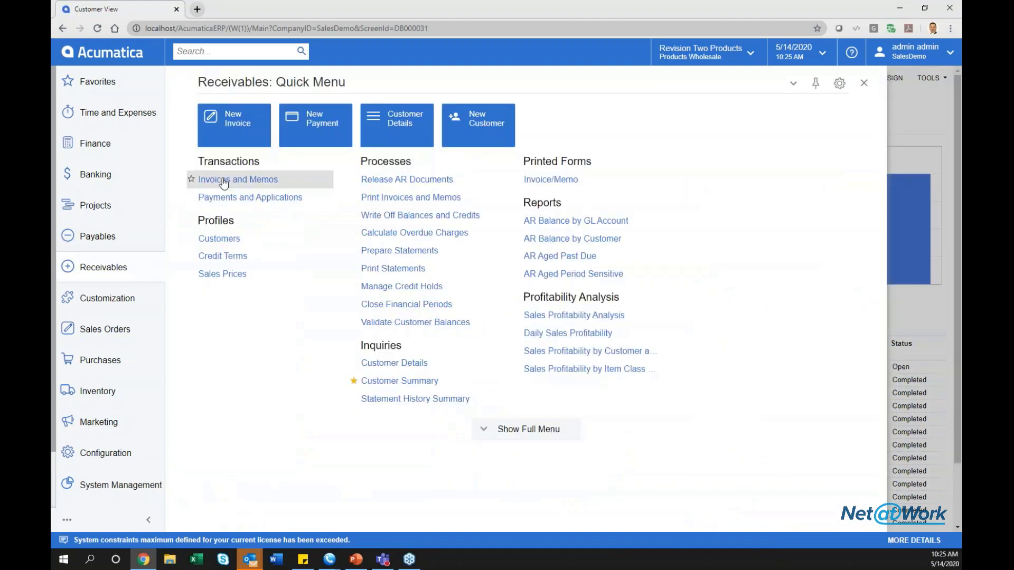
left_click(211, 240)
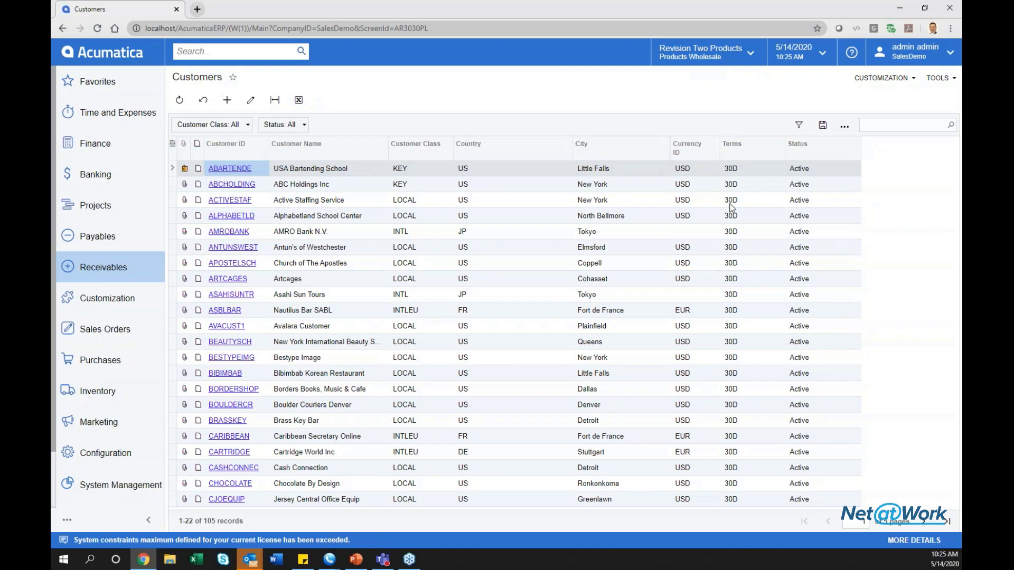
left_click(866, 77)
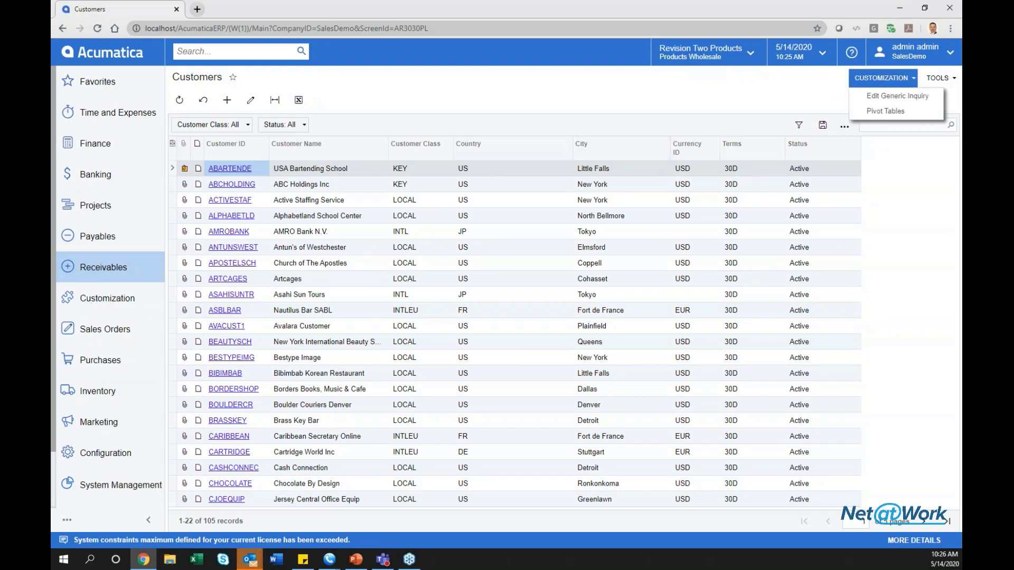
left_click(869, 97)
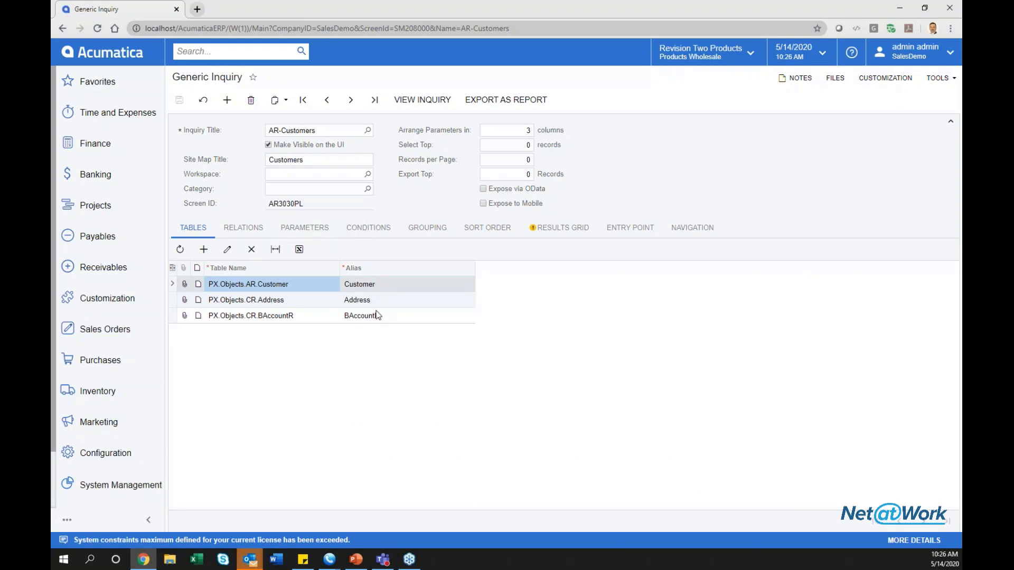
Review the inquiry's tabs, then discard an accidental AcctCD row removal from the Results Grid.
left_click(252, 233)
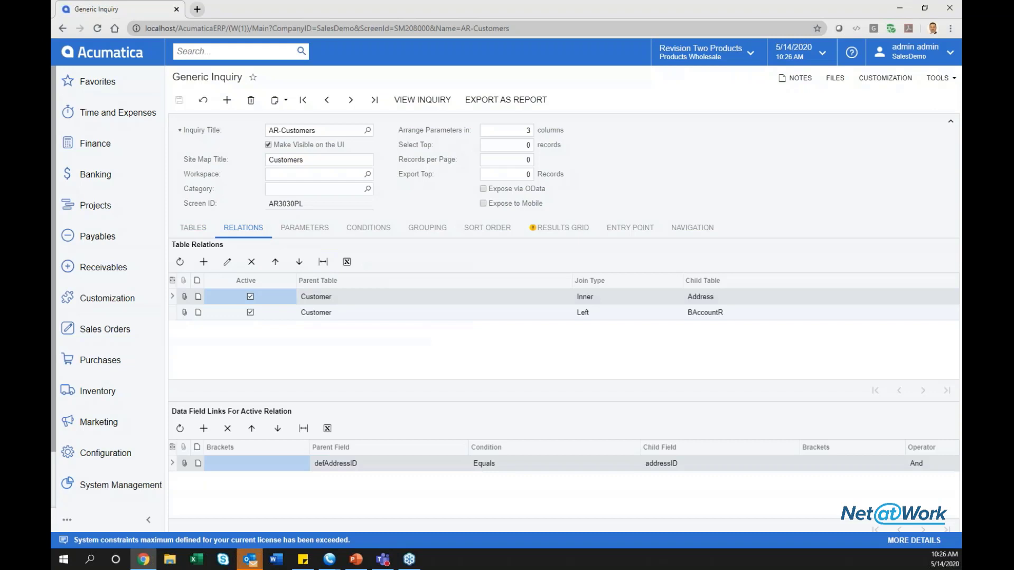
left_click(332, 228)
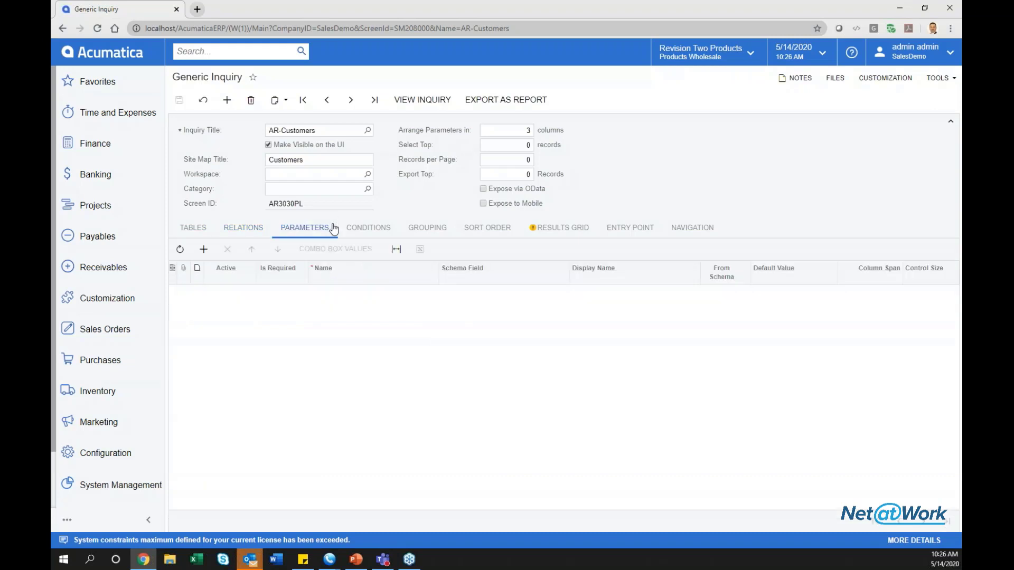
left_click(370, 229)
left_click(427, 228)
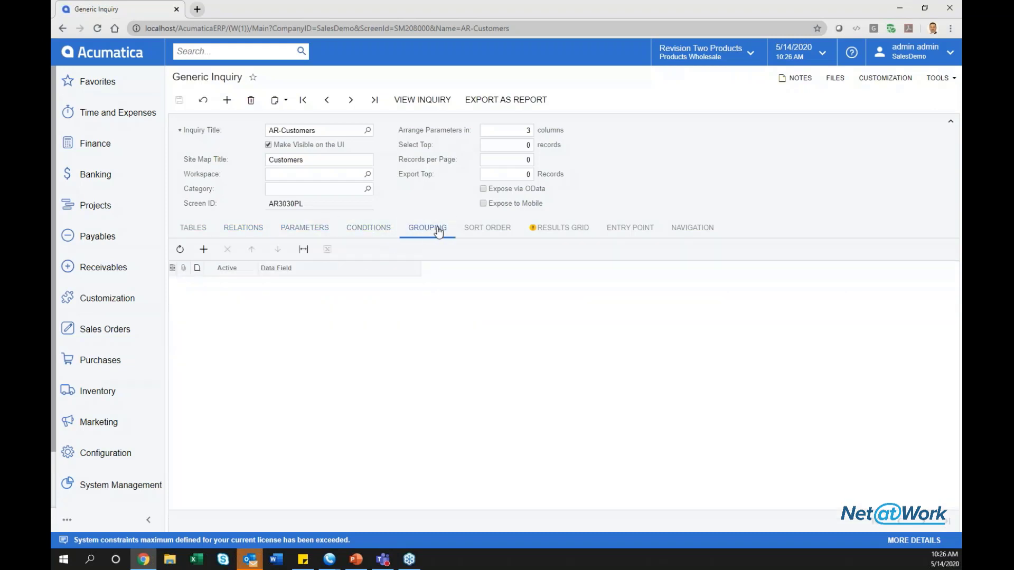
left_click(473, 230)
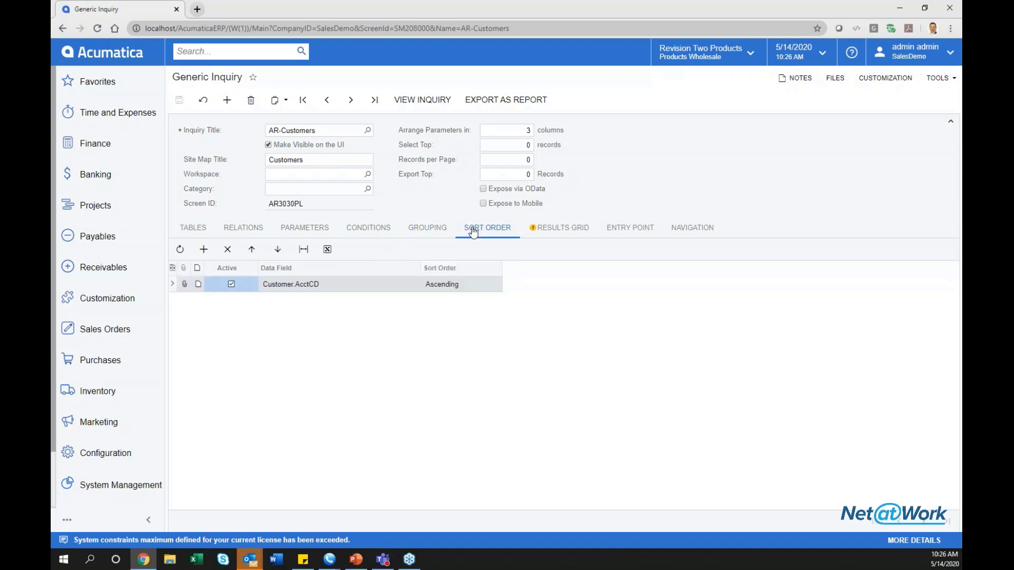
left_click(527, 230)
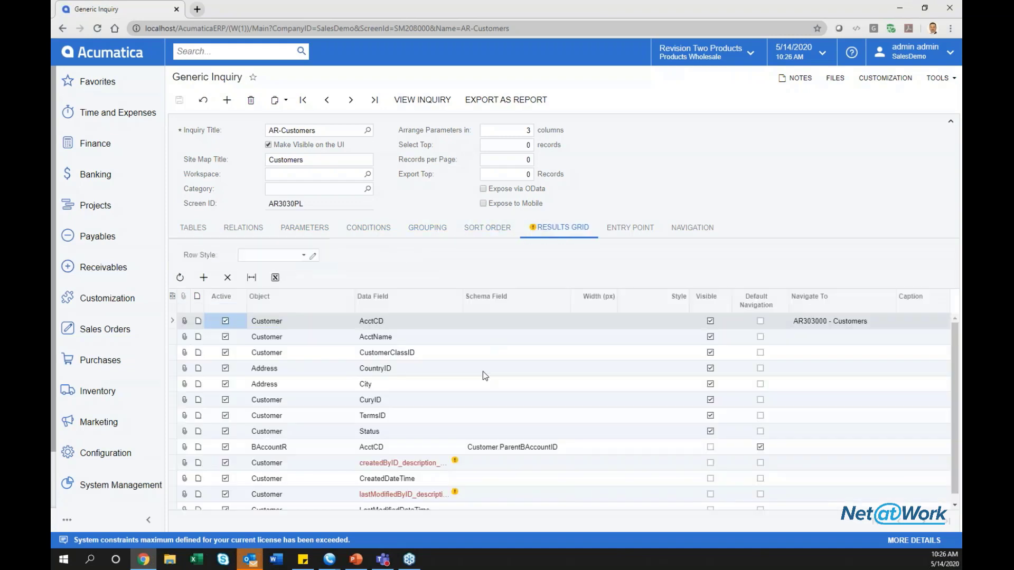
scroll(477, 383, "down", 1)
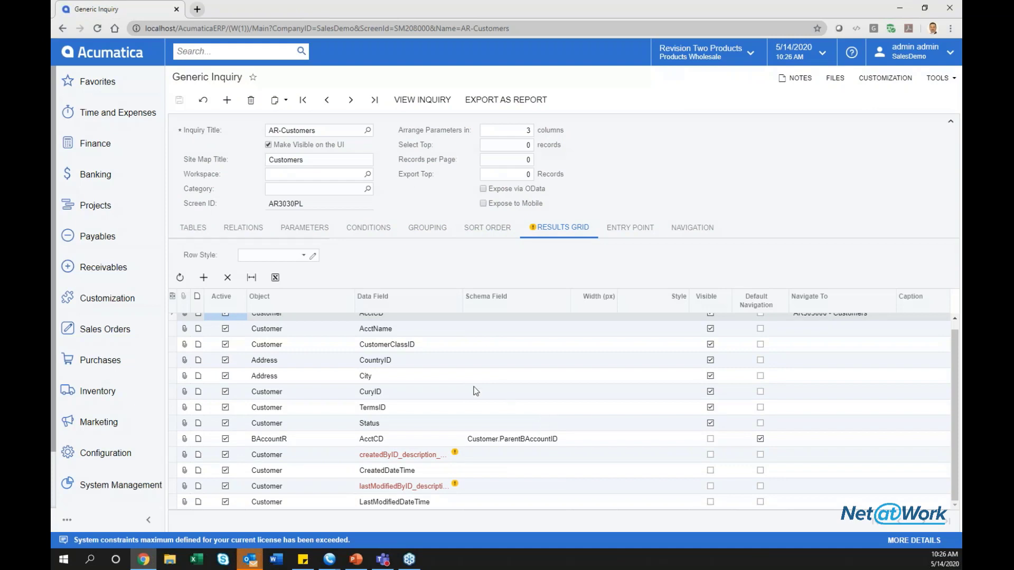
left_click(221, 284)
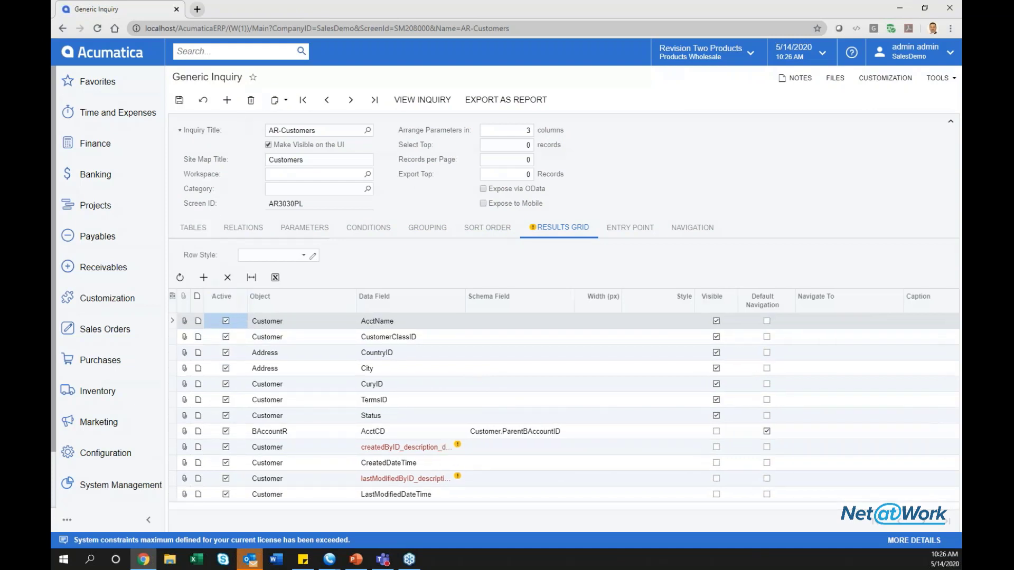
left_click(208, 108)
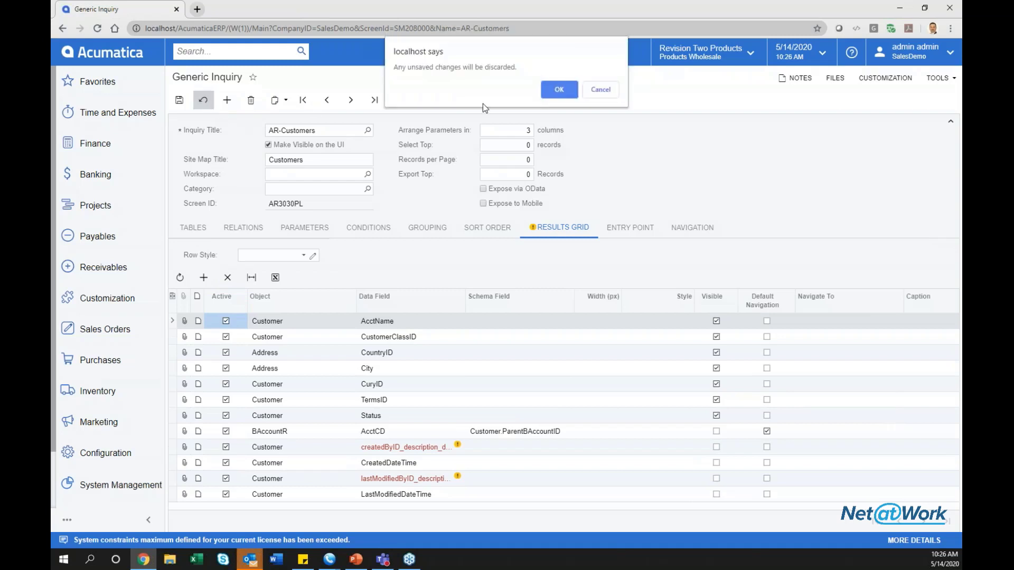
left_click(559, 84)
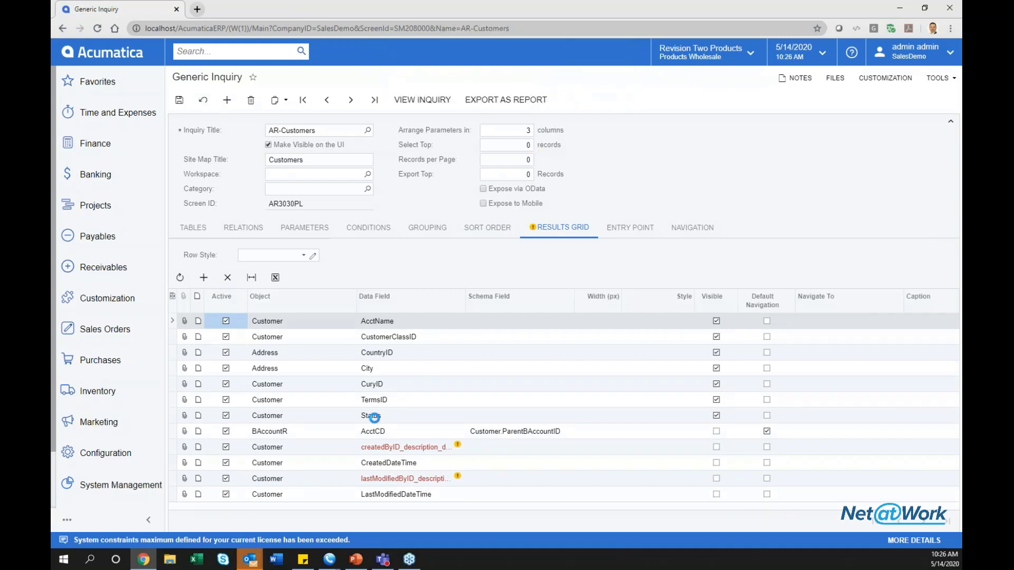
Add a Results Grid row with data field REFERREDBY_Attributes and save the inquiry.
left_click(203, 277)
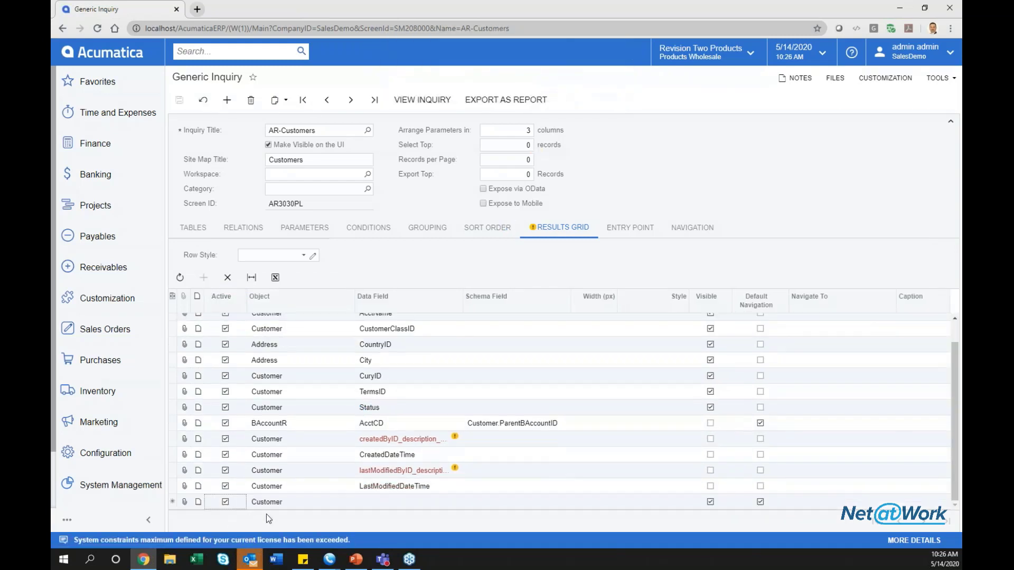
left_click(382, 501)
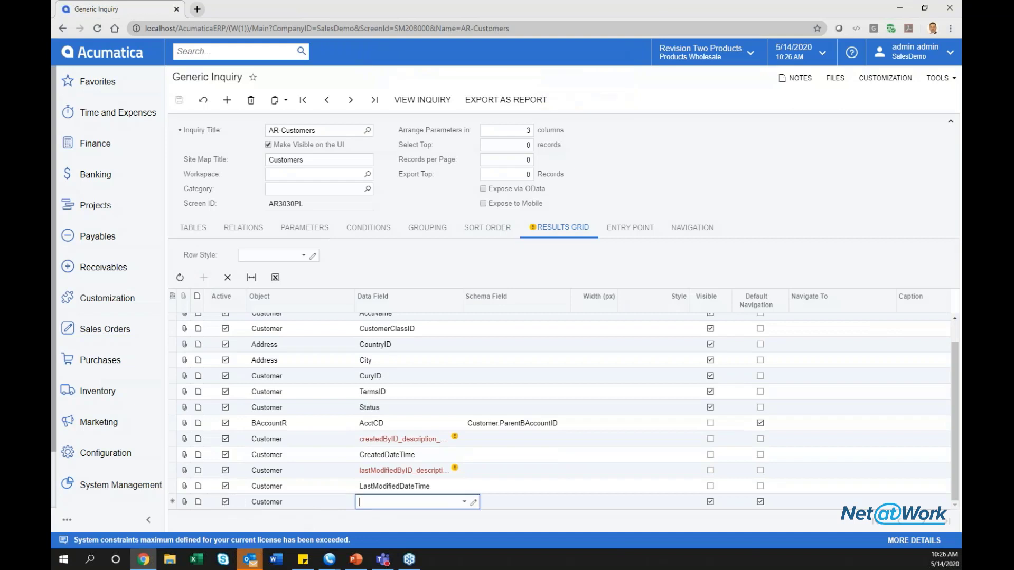
left_click(464, 501)
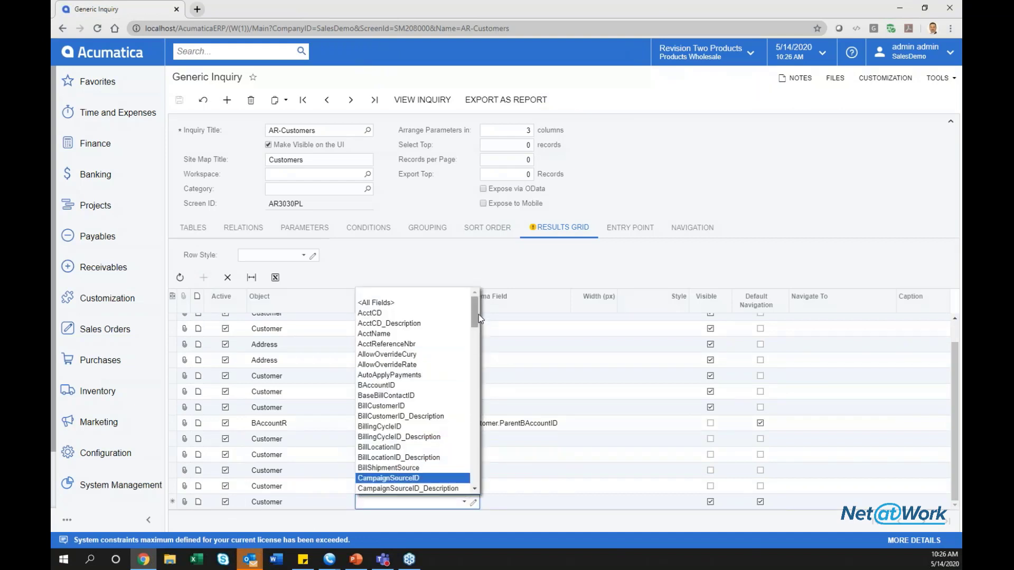
left_click_drag(477, 315, 462, 457)
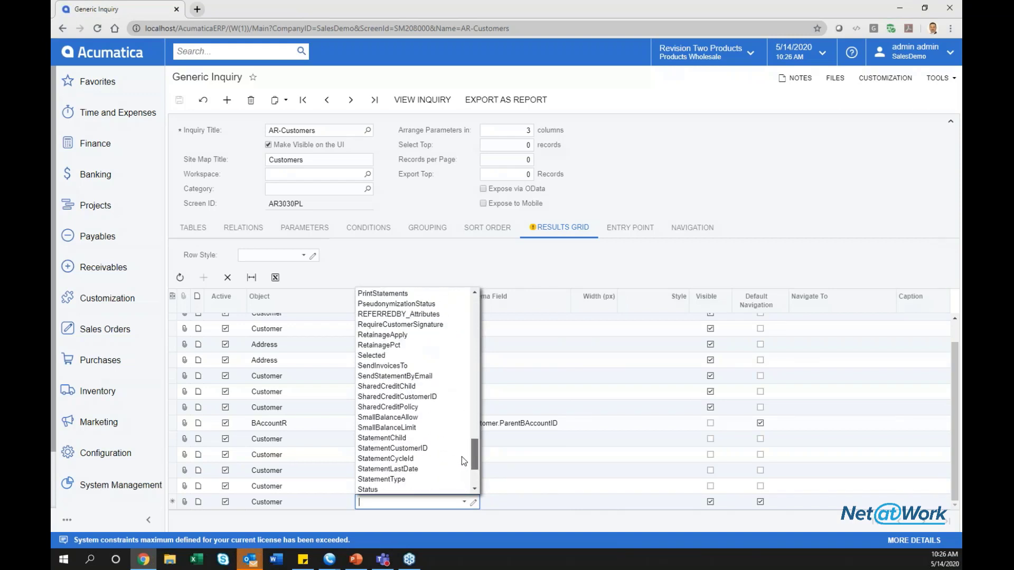
left_click(415, 317)
key("Tab")
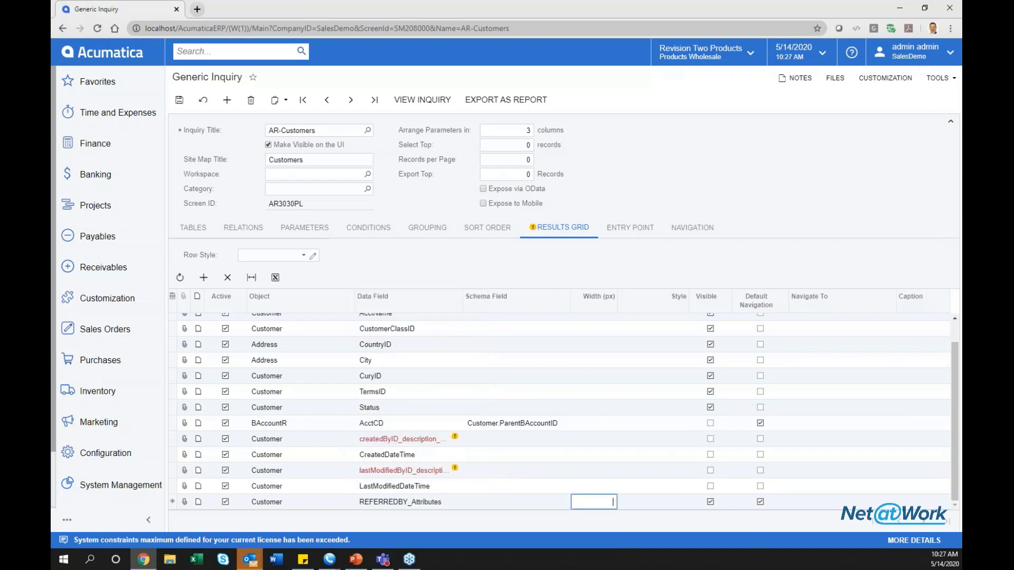
key("Tab")
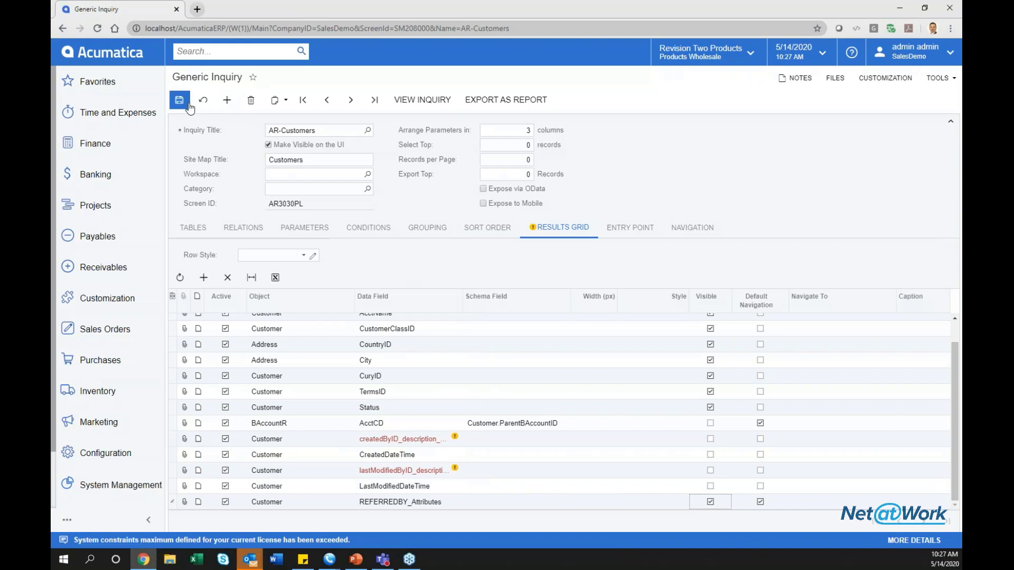
left_click(188, 104)
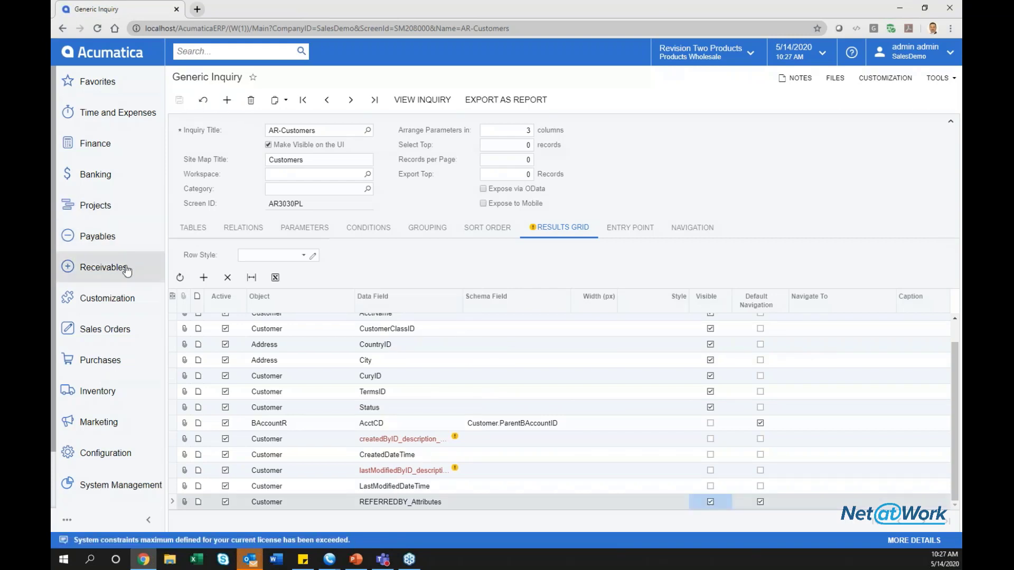
Open the Receivables Customers list to check the Referred By column, opening and cancelling its filter.
left_click(125, 266)
left_click(232, 240)
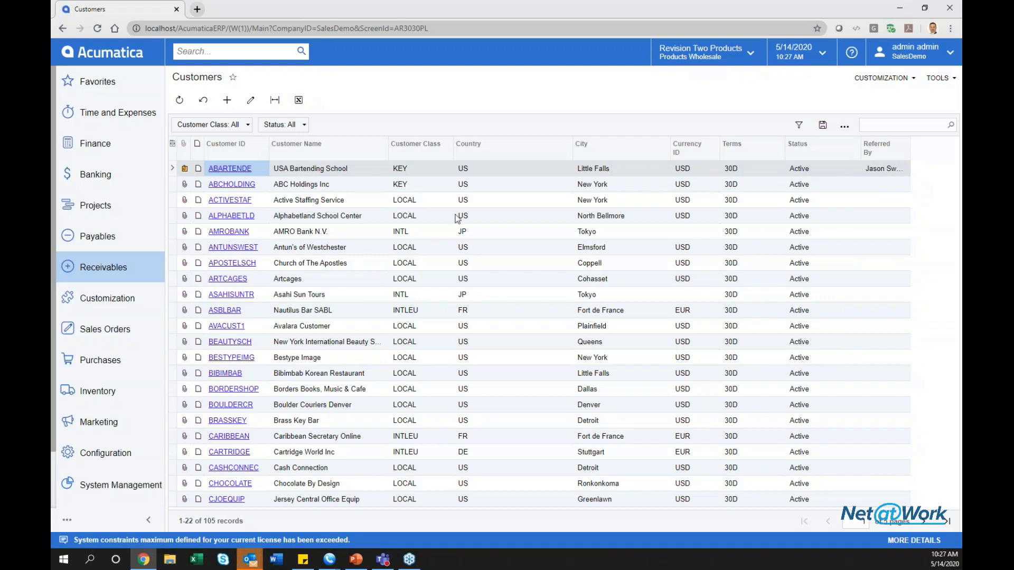
left_click(876, 149)
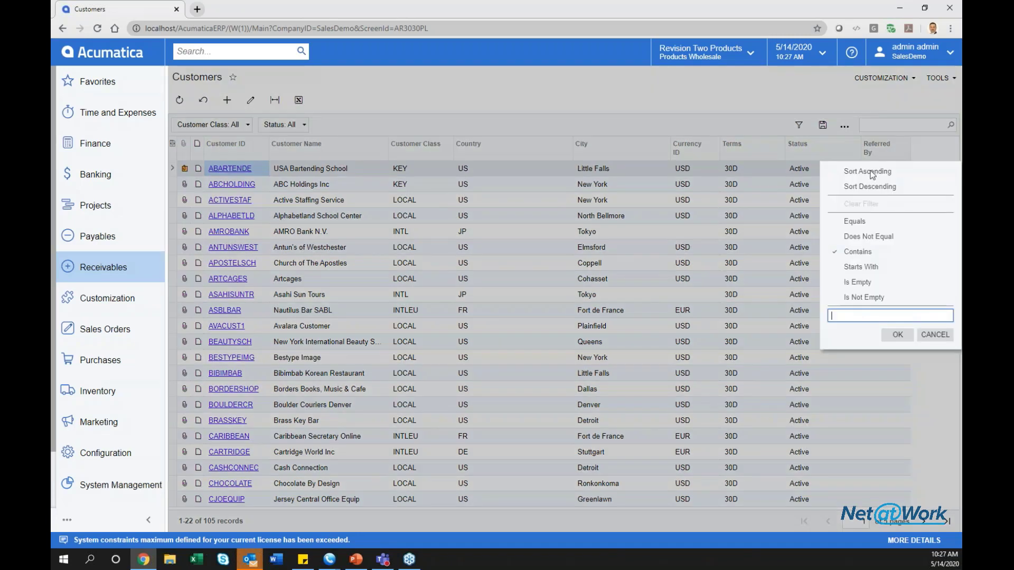
left_click(935, 335)
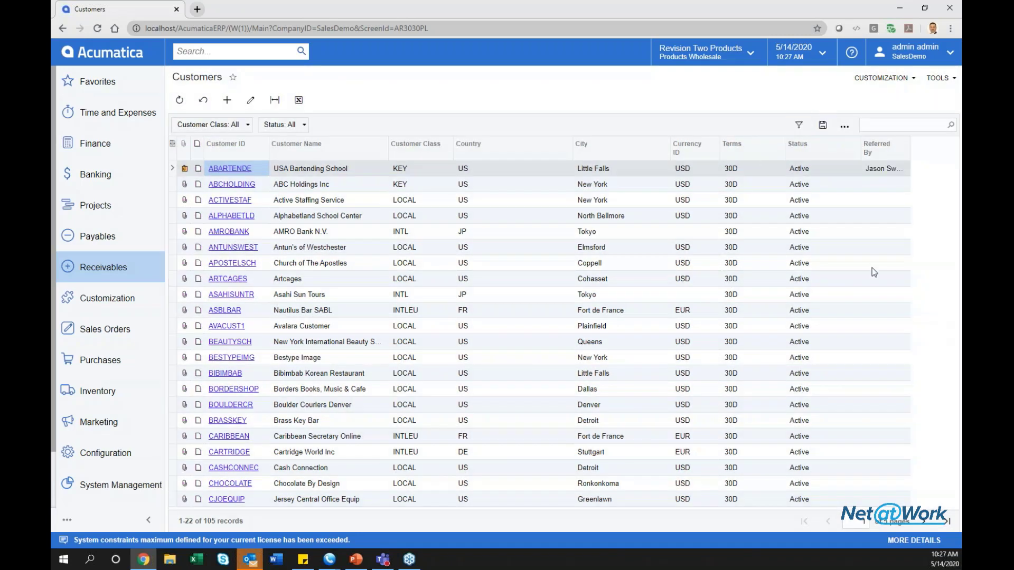